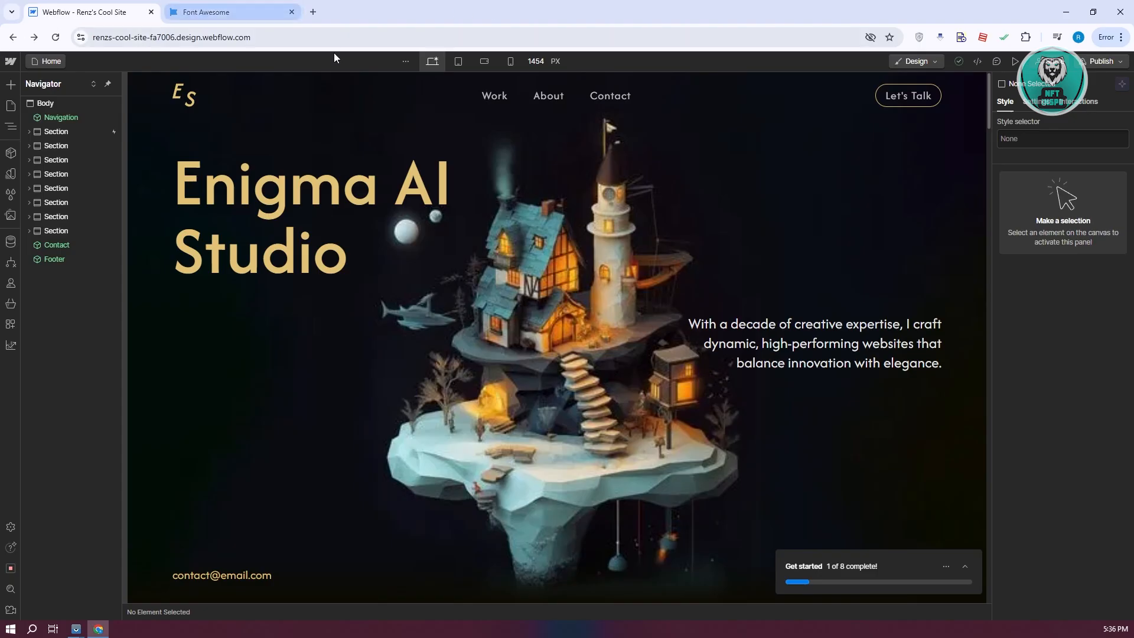
Step: Switch to the Font Awesome site and download the free web package of Font Awesome 6.6.0
{"action": "left_click", "coordinate": [255, 8]}
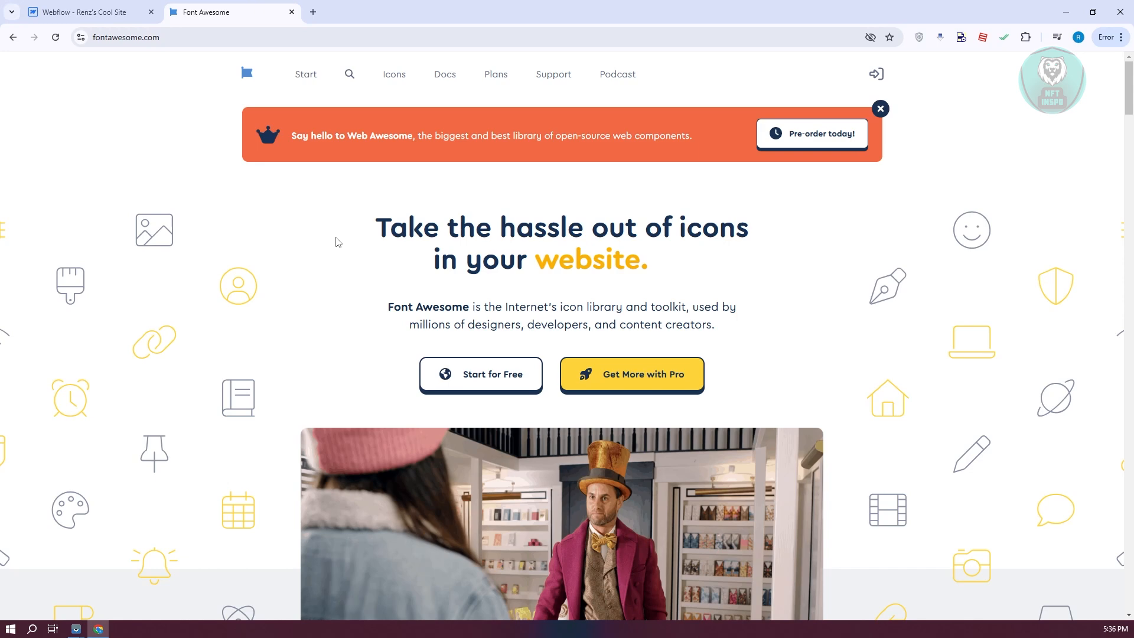
{"action": "scroll", "coordinate": [354, 300], "scroll_direction": "down", "scroll_amount": 20}
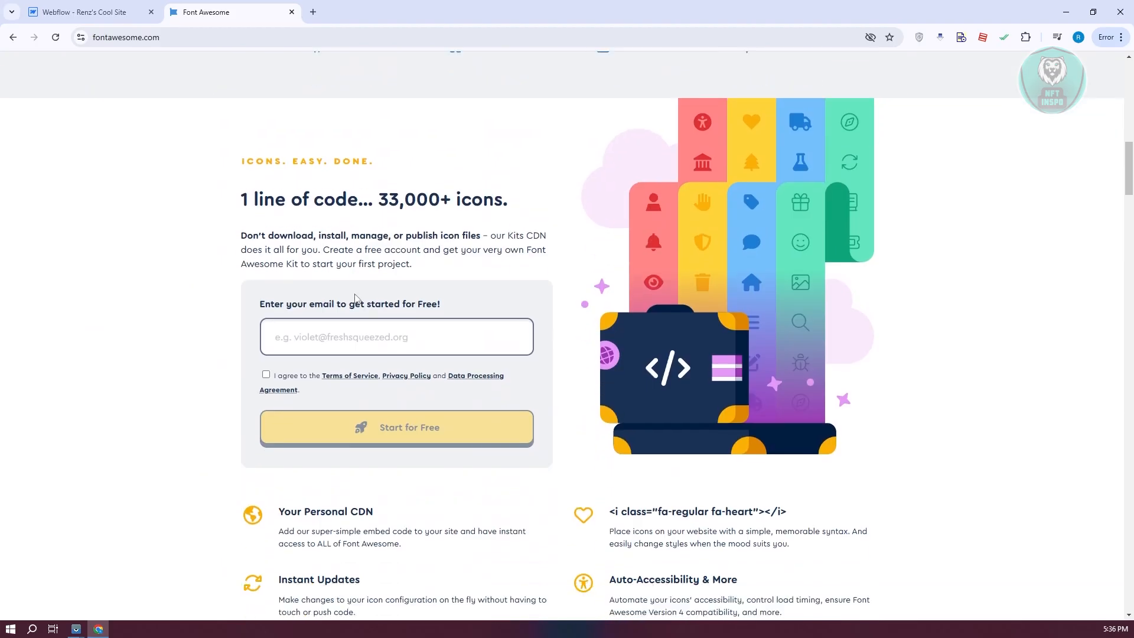
{"action": "scroll", "coordinate": [353, 297], "scroll_direction": "down", "scroll_amount": 15}
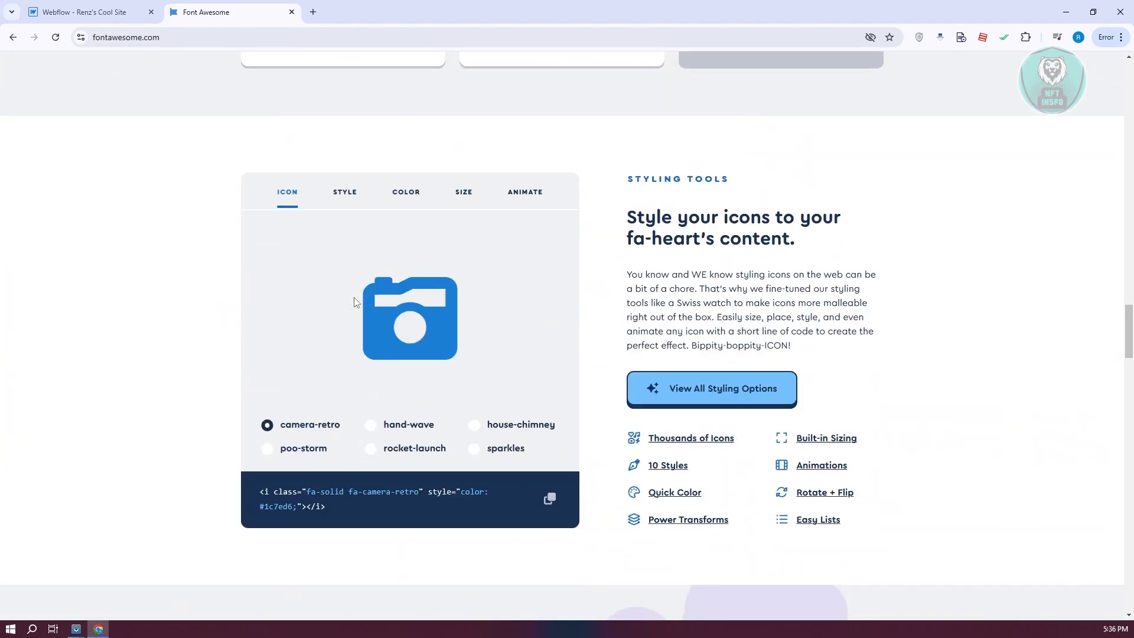
{"action": "scroll", "coordinate": [353, 297], "scroll_direction": "down", "scroll_amount": 20}
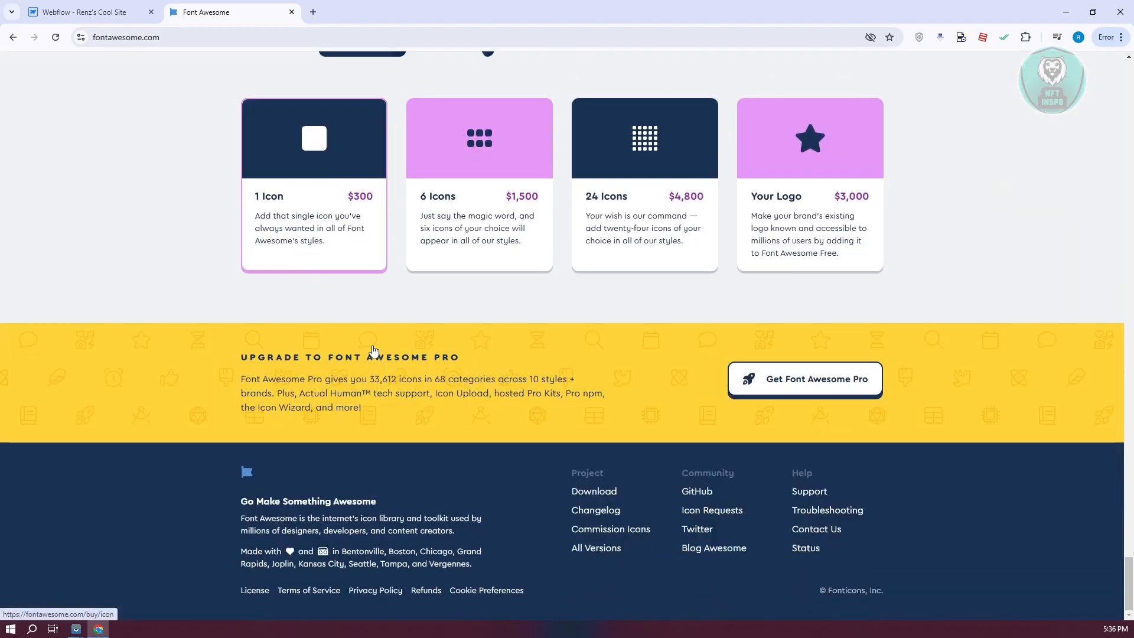
{"action": "left_click", "coordinate": [606, 499]}
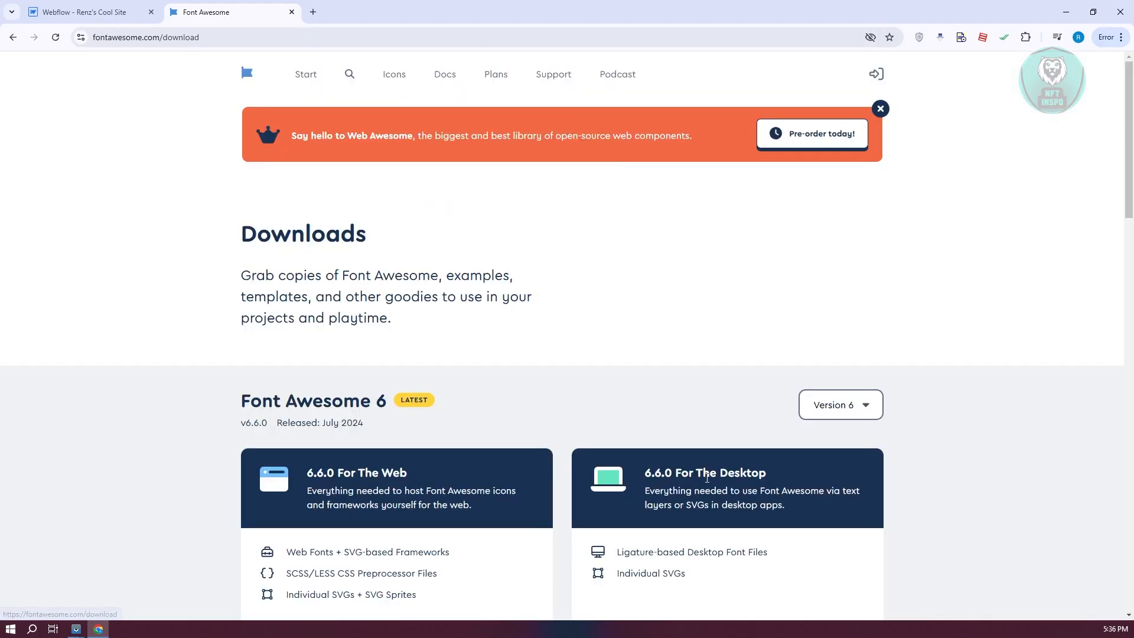
{"action": "scroll", "coordinate": [603, 412], "scroll_direction": "down", "scroll_amount": 4}
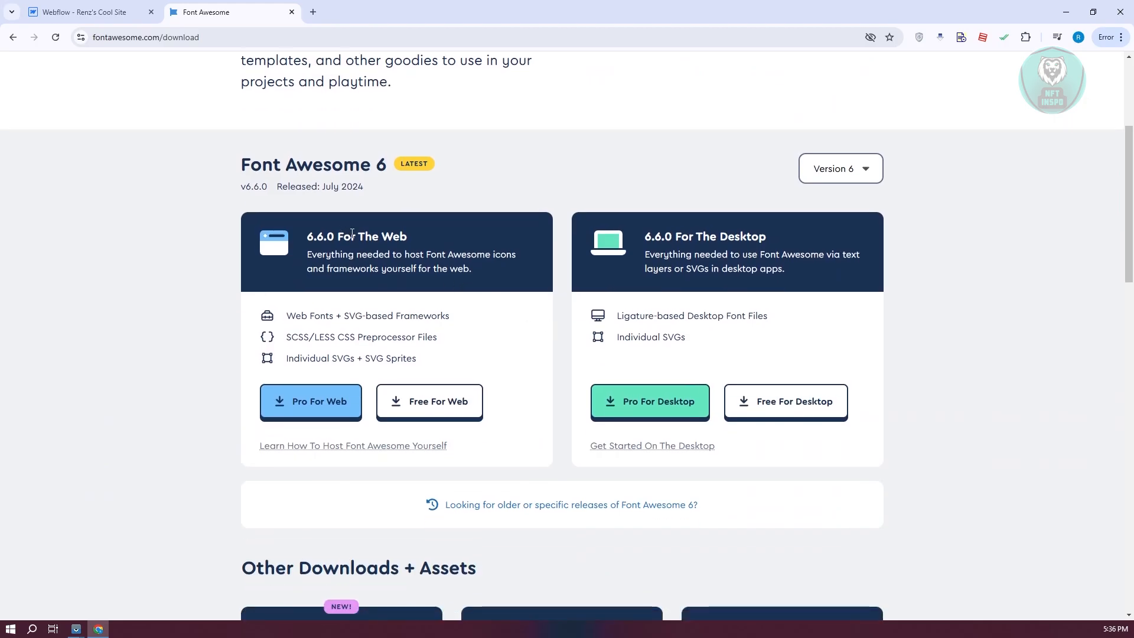
{"action": "left_click", "coordinate": [430, 404]}
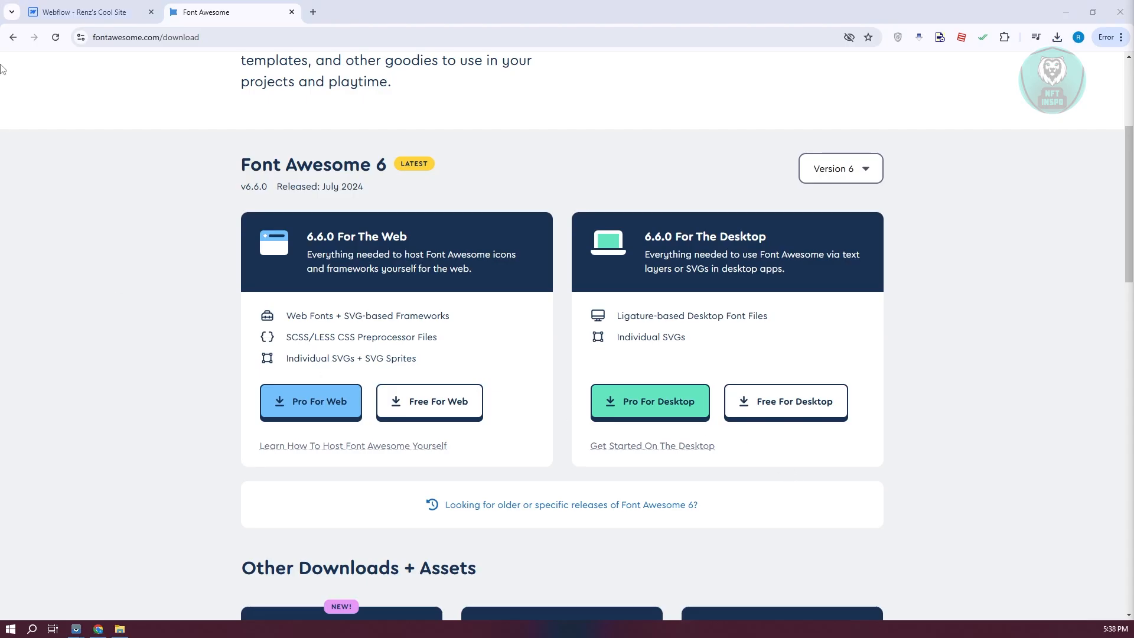
Step: Switch back to the Webflow project and open its site settings
{"action": "left_click", "coordinate": [98, 12]}
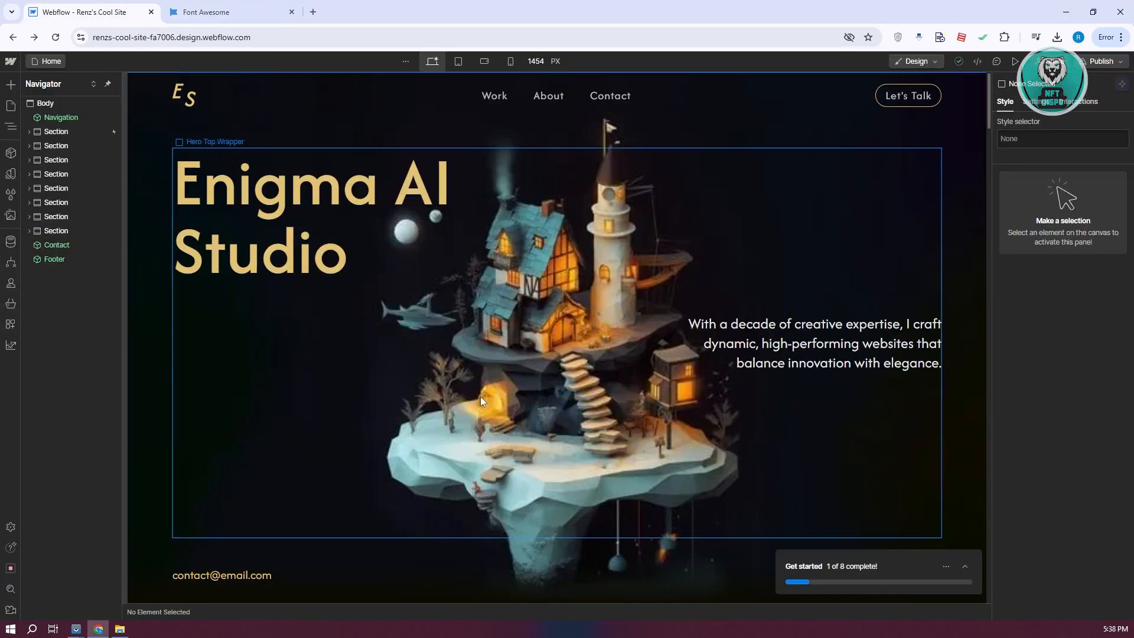
{"action": "left_click", "coordinate": [9, 63]}
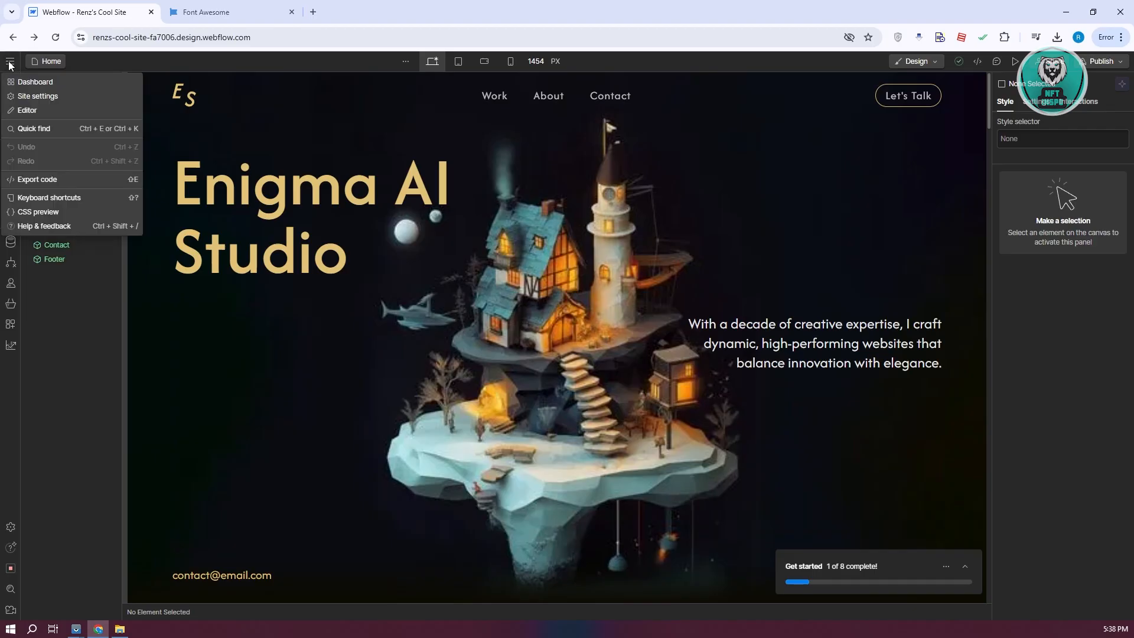
{"action": "left_click", "coordinate": [37, 96]}
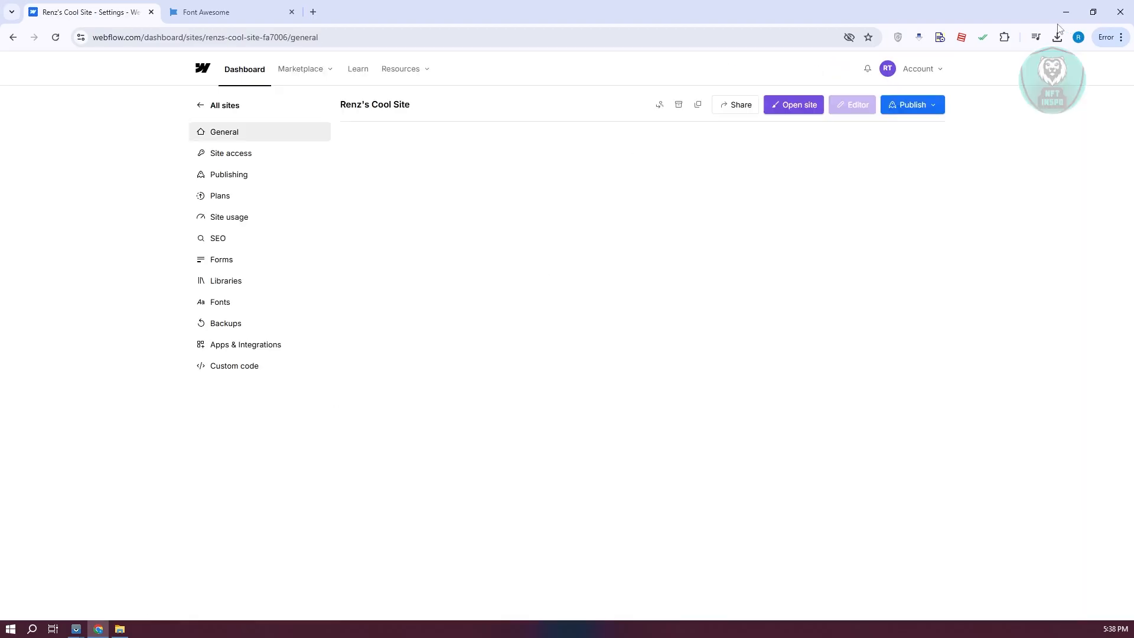
Step: Show the downloaded fontawesome-free-6.6.0-web.zip in its folder and extract the fontawesome-free-6.6.0-web folder into Downloads
{"action": "left_click", "coordinate": [1057, 37]}
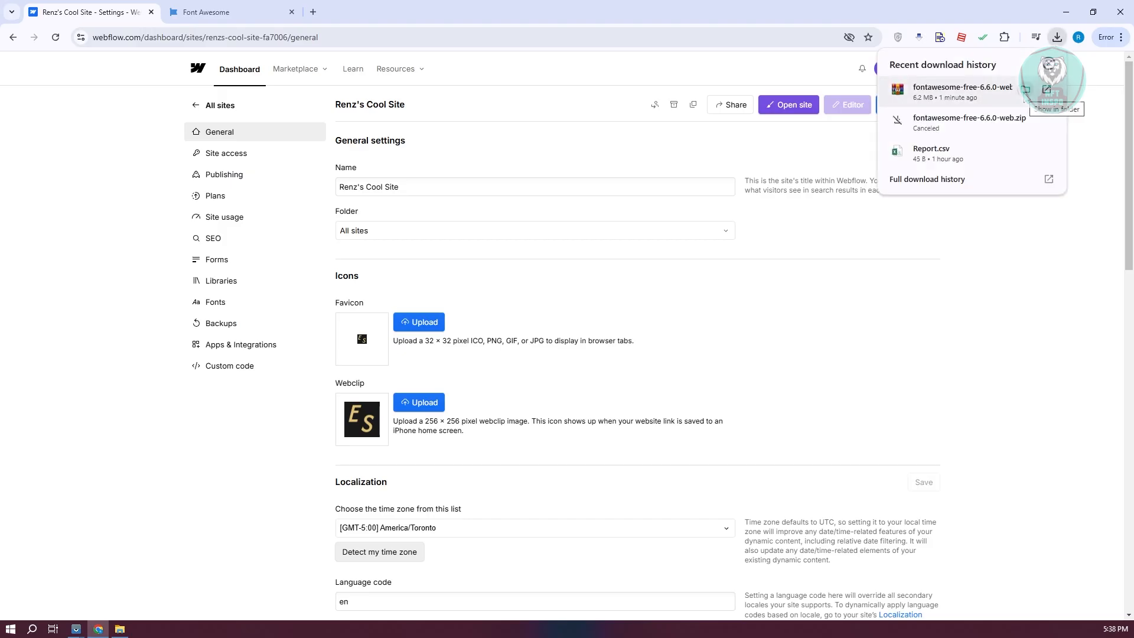
{"action": "left_click", "coordinate": [1025, 91]}
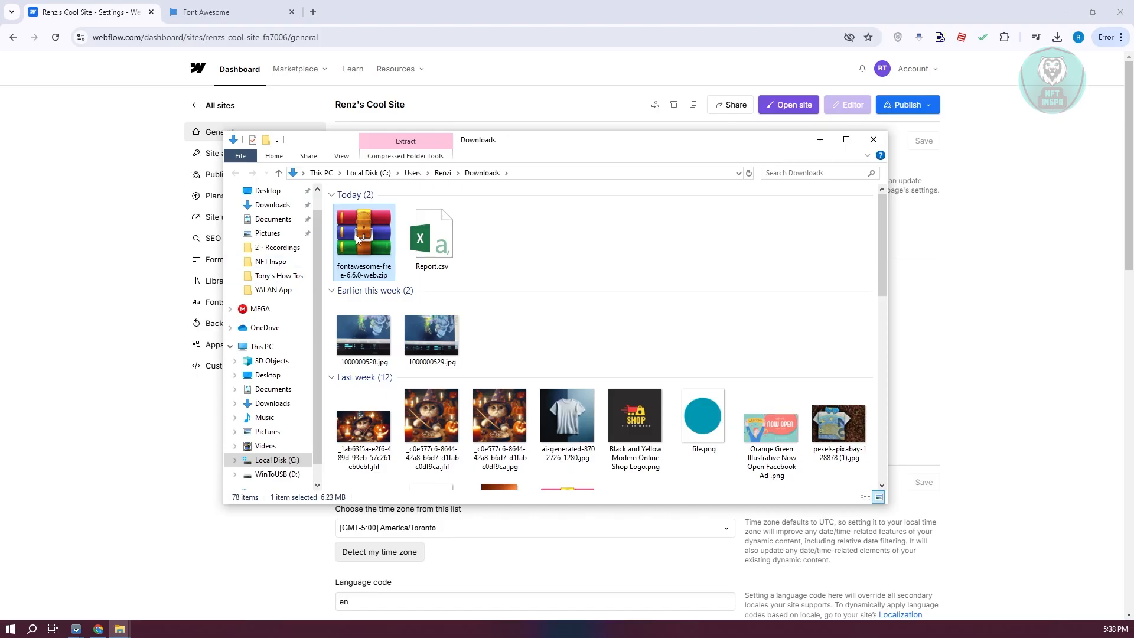
{"action": "double_click", "coordinate": [357, 234]}
{"action": "left_click_drag", "start_coordinate": [595, 233], "coordinate": [670, 311]}
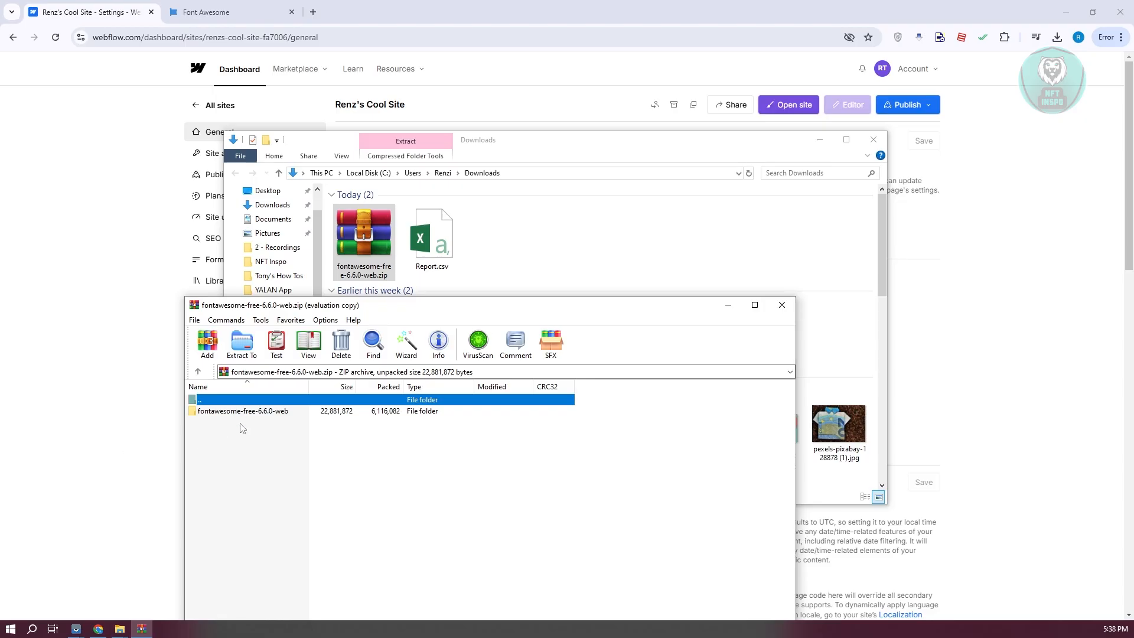
{"action": "left_click_drag", "start_coordinate": [226, 414], "coordinate": [566, 246]}
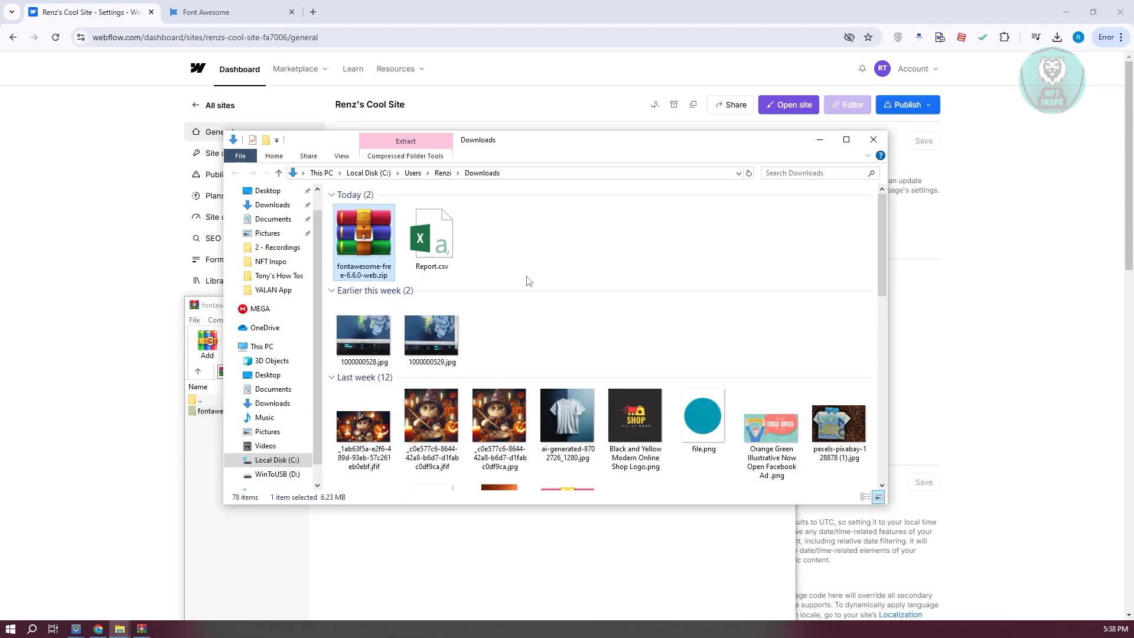
{"action": "left_click", "coordinate": [567, 586]}
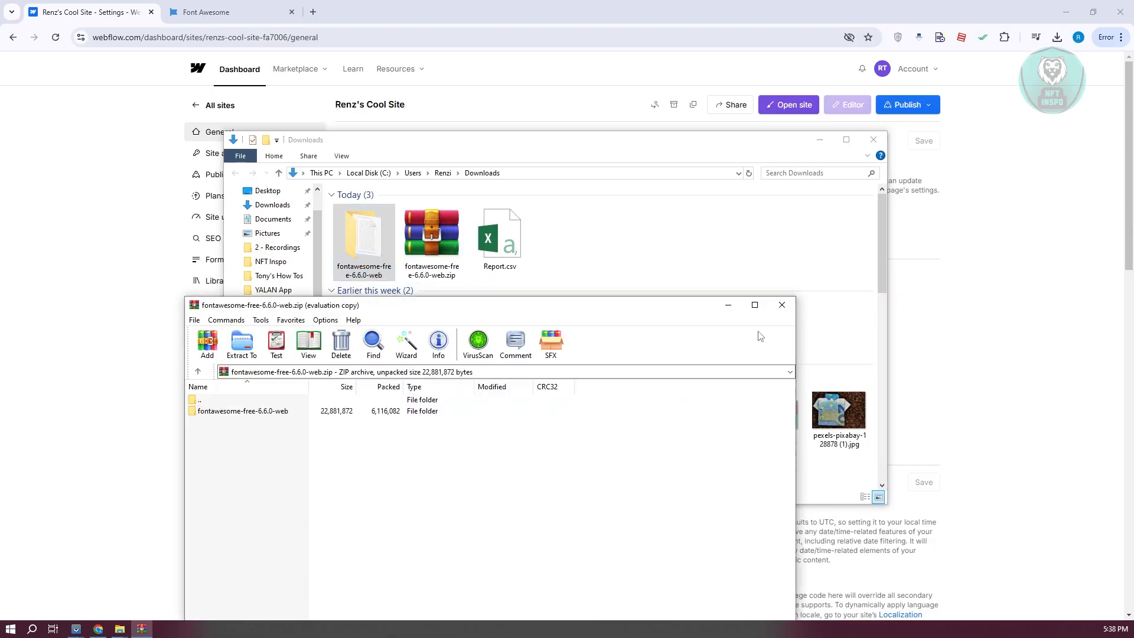
{"action": "left_click", "coordinate": [783, 303]}
{"action": "left_click", "coordinate": [83, 363]}
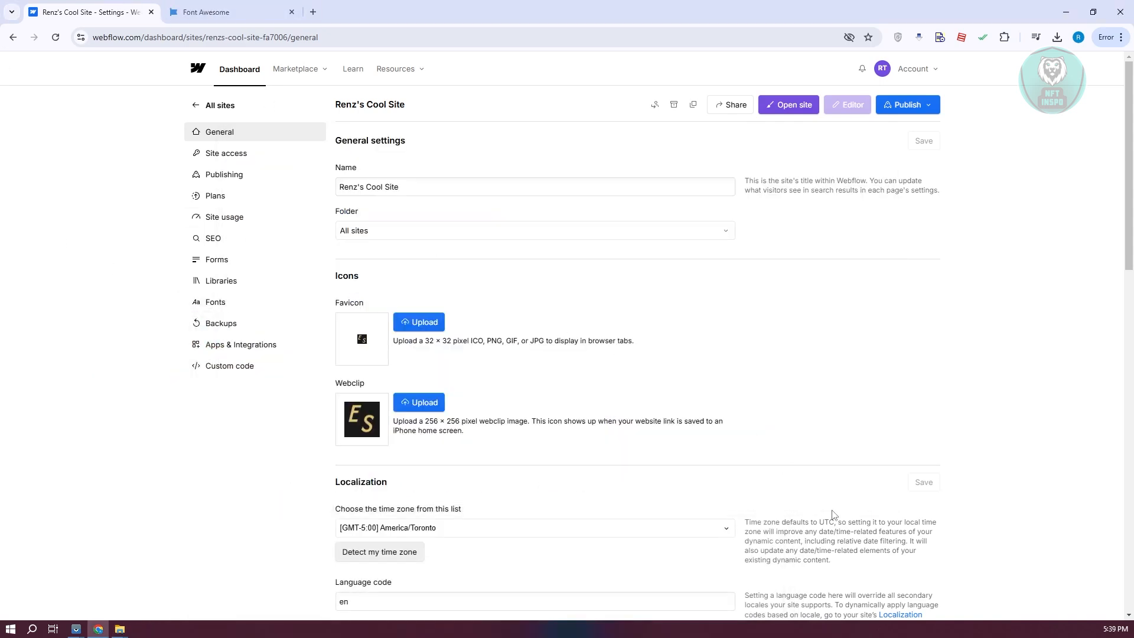
Step: In the site's font settings, choose fa-brands-400.woff2, fa-regular-400.woff2 and fa-solid-900.woff2 from the extracted webfonts folder as custom fonts
{"action": "left_click", "coordinate": [217, 304]}
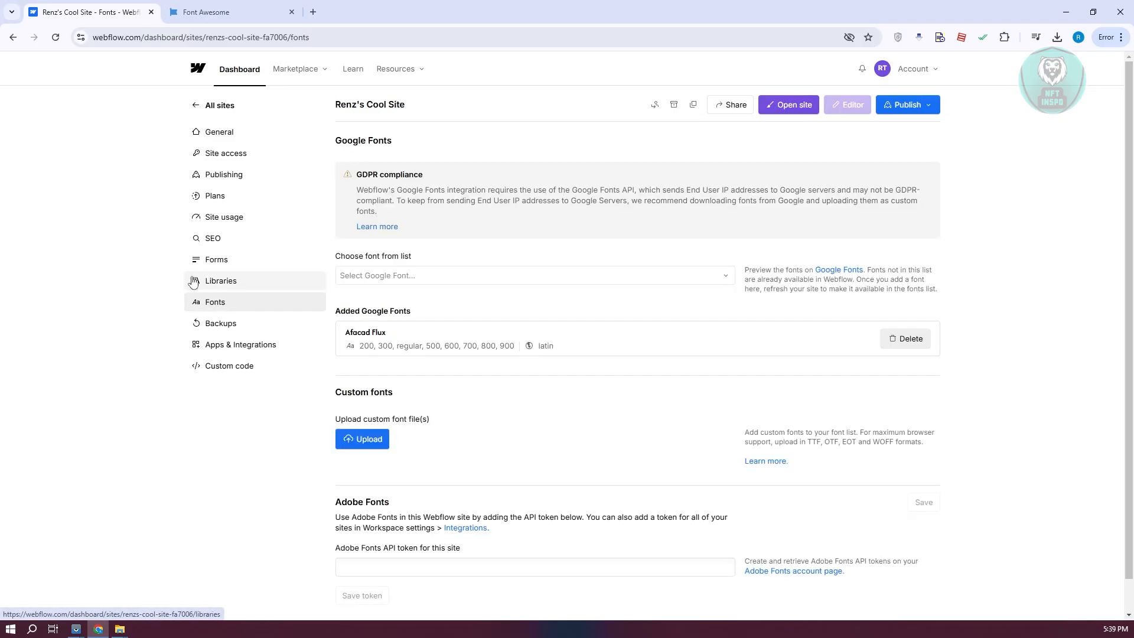
{"action": "scroll", "coordinate": [526, 340], "scroll_direction": "down", "scroll_amount": 1}
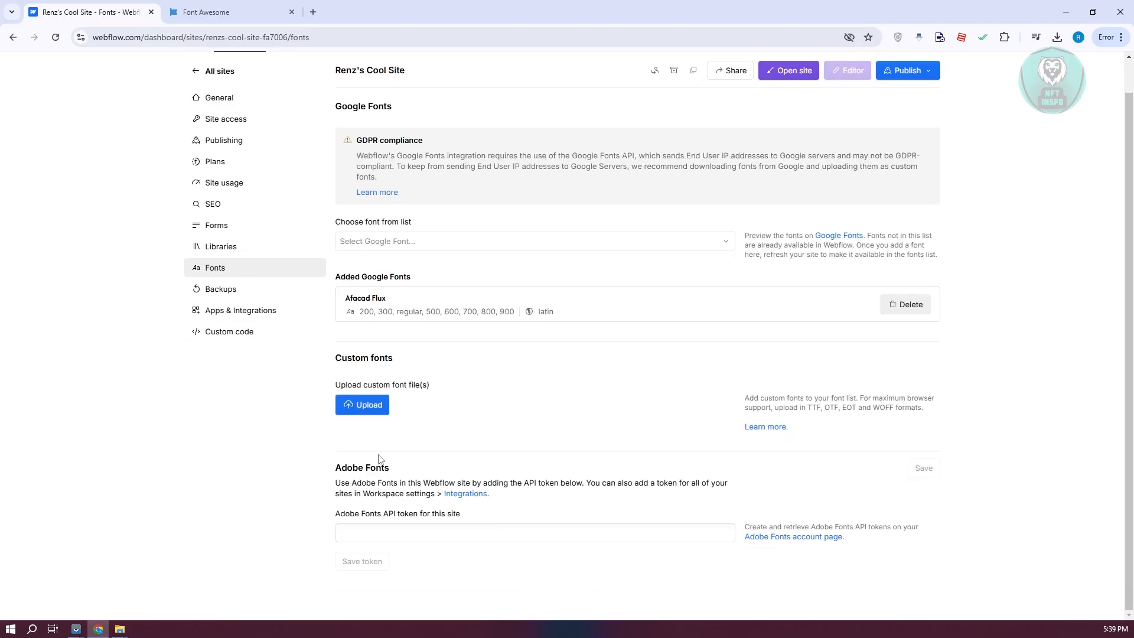
{"action": "left_click", "coordinate": [362, 406]}
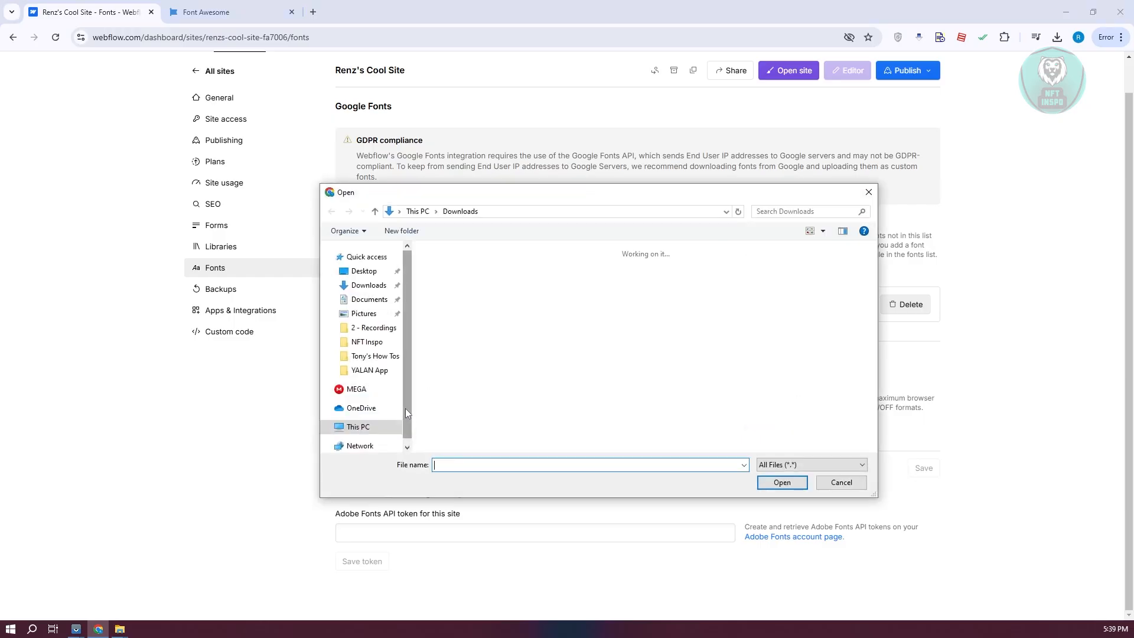
{"action": "double_click", "coordinate": [537, 286]}
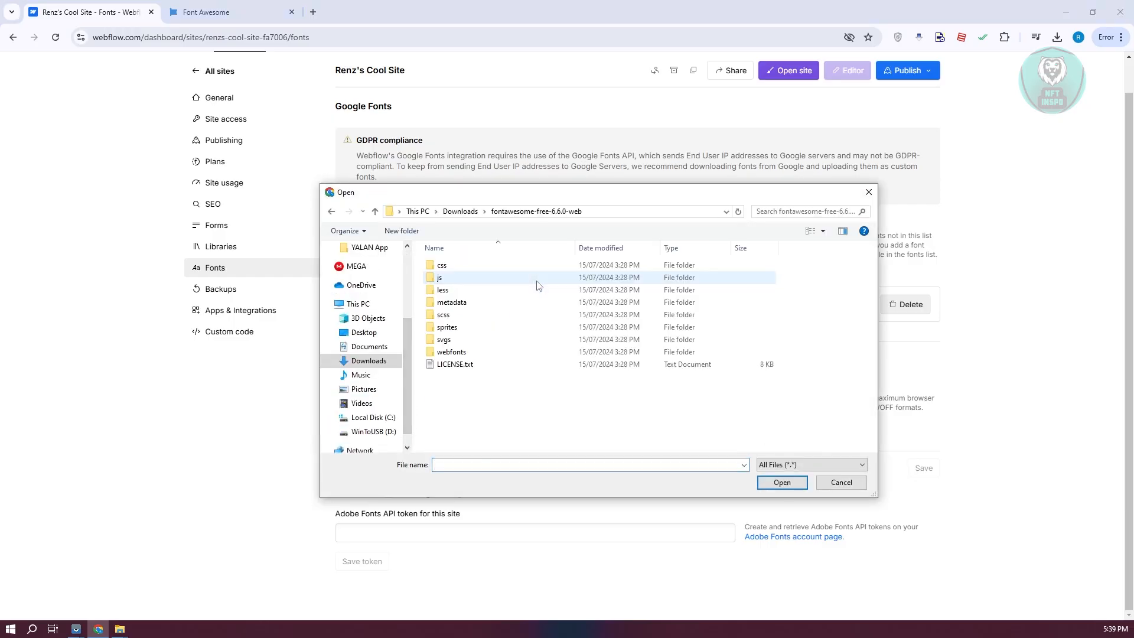
{"action": "left_click", "coordinate": [467, 353]}
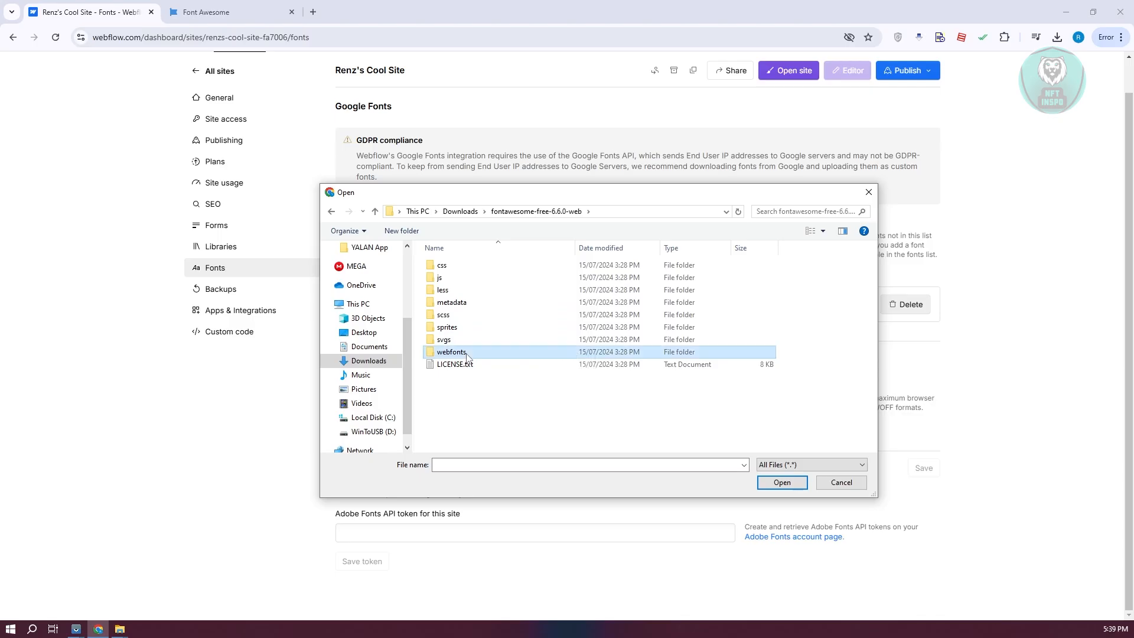
{"action": "double_click", "coordinate": [467, 354]}
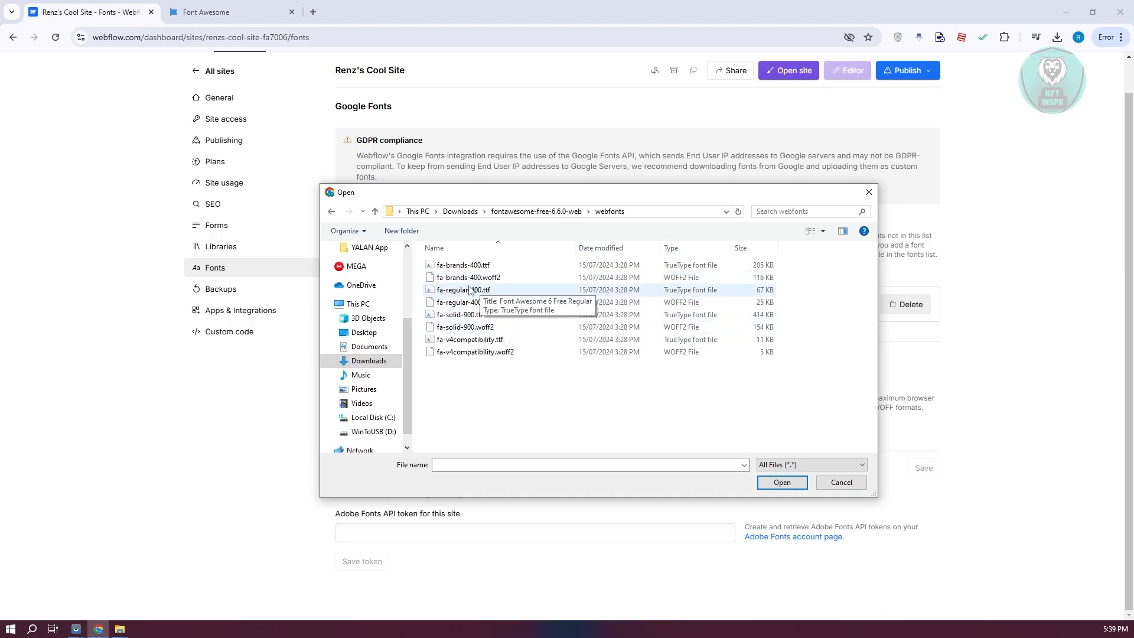
{"action": "left_click", "coordinate": [522, 279]}
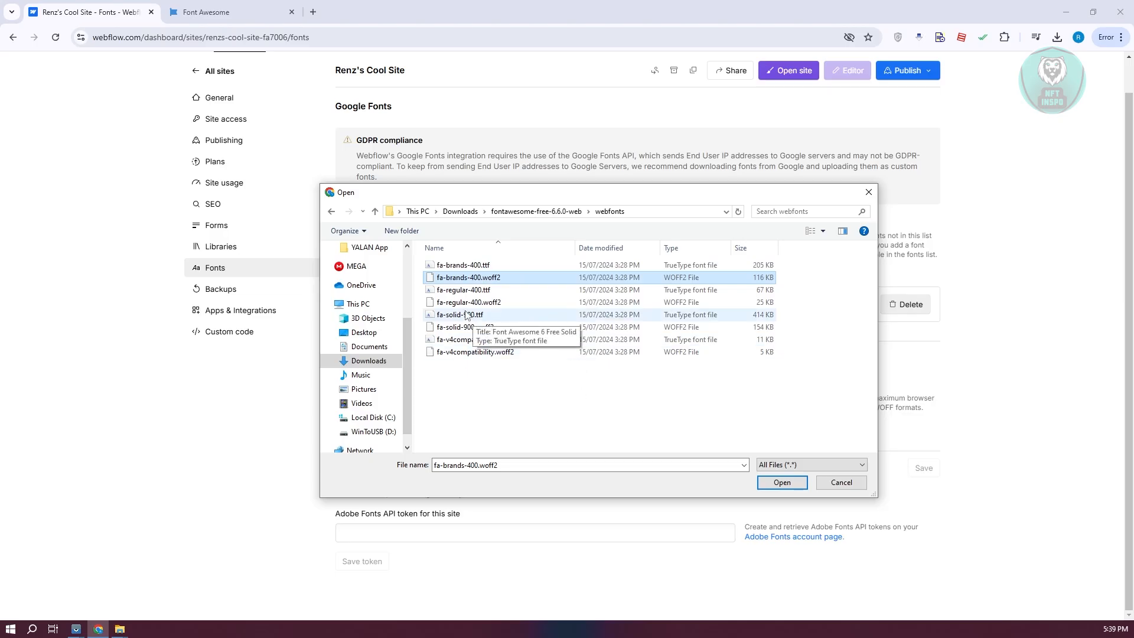
{"action": "left_click", "coordinate": [502, 303], "text": "ctrl"}
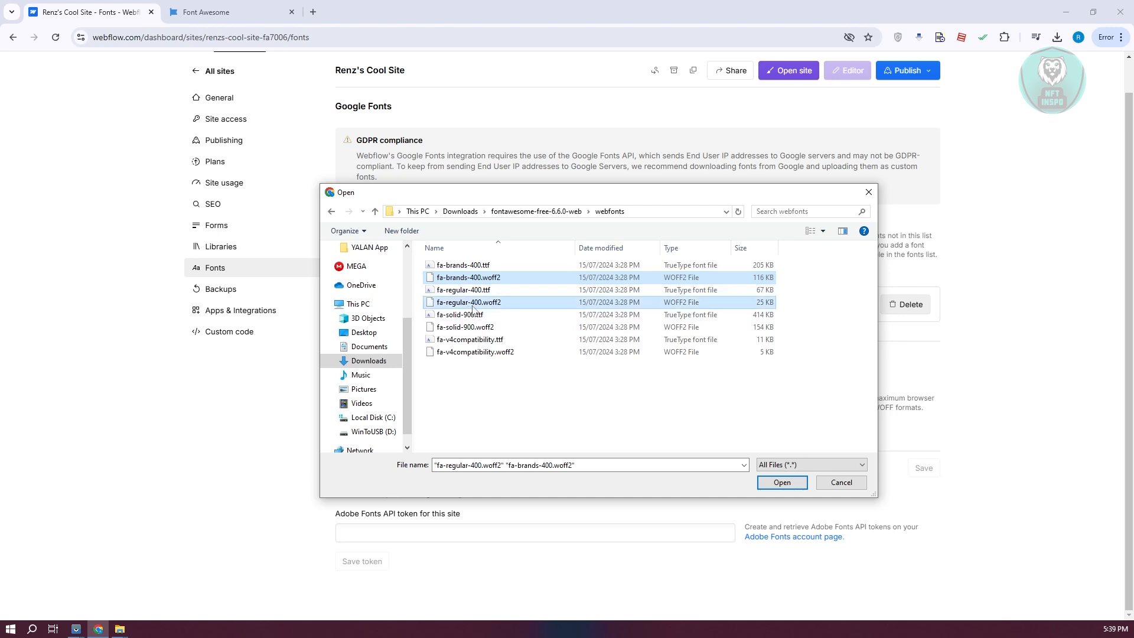
{"action": "left_click", "coordinate": [515, 327], "text": "ctrl"}
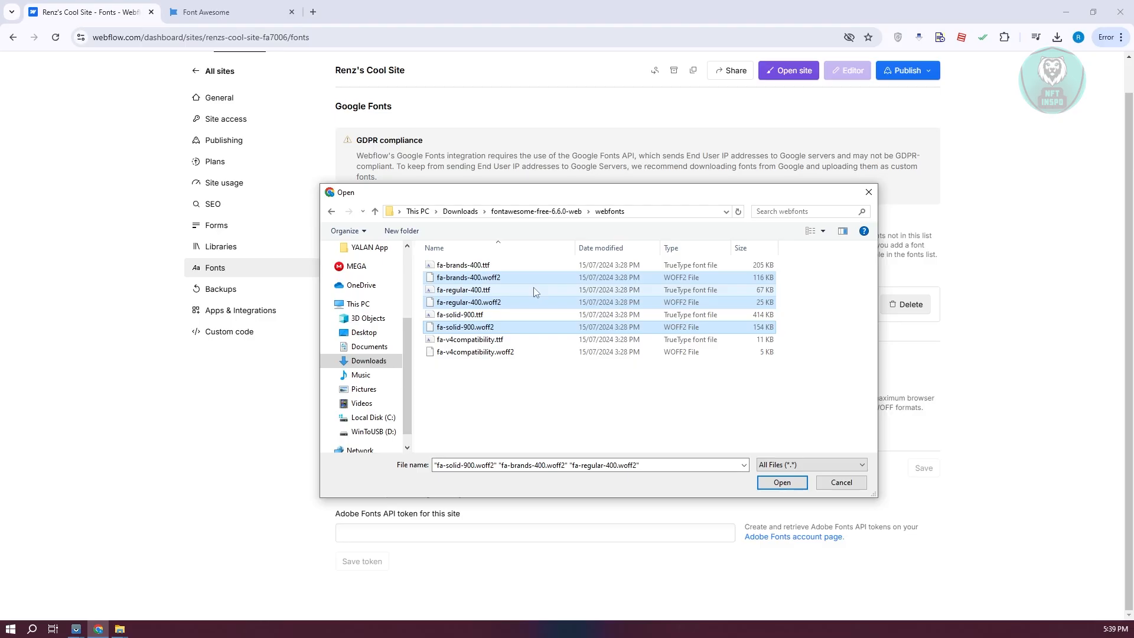
{"action": "left_click", "coordinate": [781, 482]}
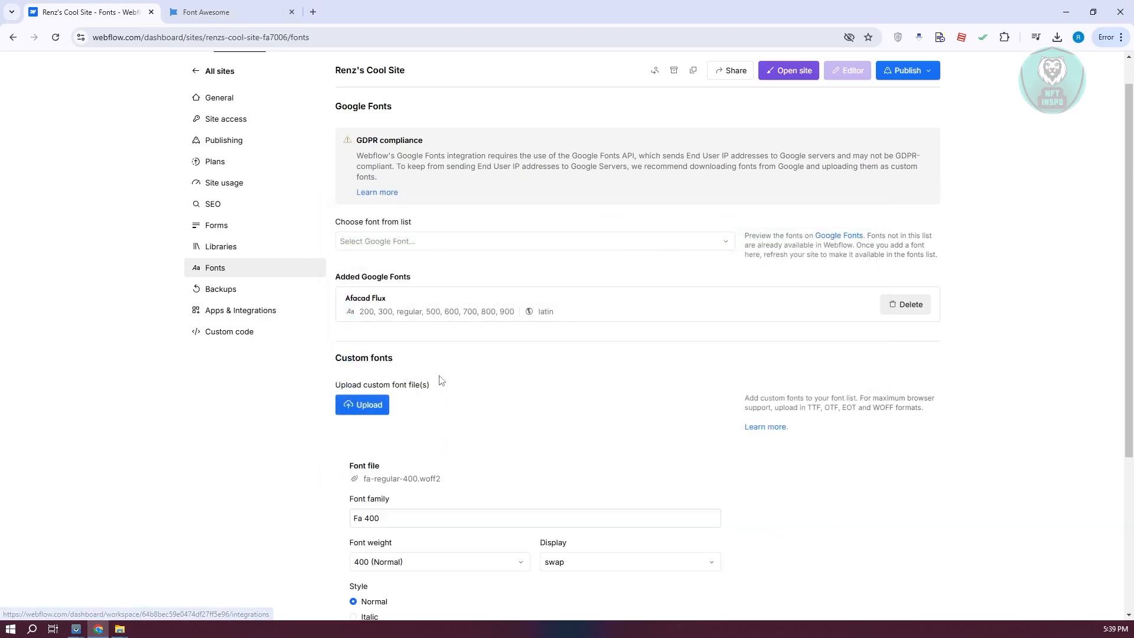
Step: Upload the three custom font files Fa 400, Fa Solid 900 and Fa Brands 400 with weight 400 (Normal) and swap display
{"action": "scroll", "coordinate": [457, 364], "scroll_direction": "down", "scroll_amount": 4}
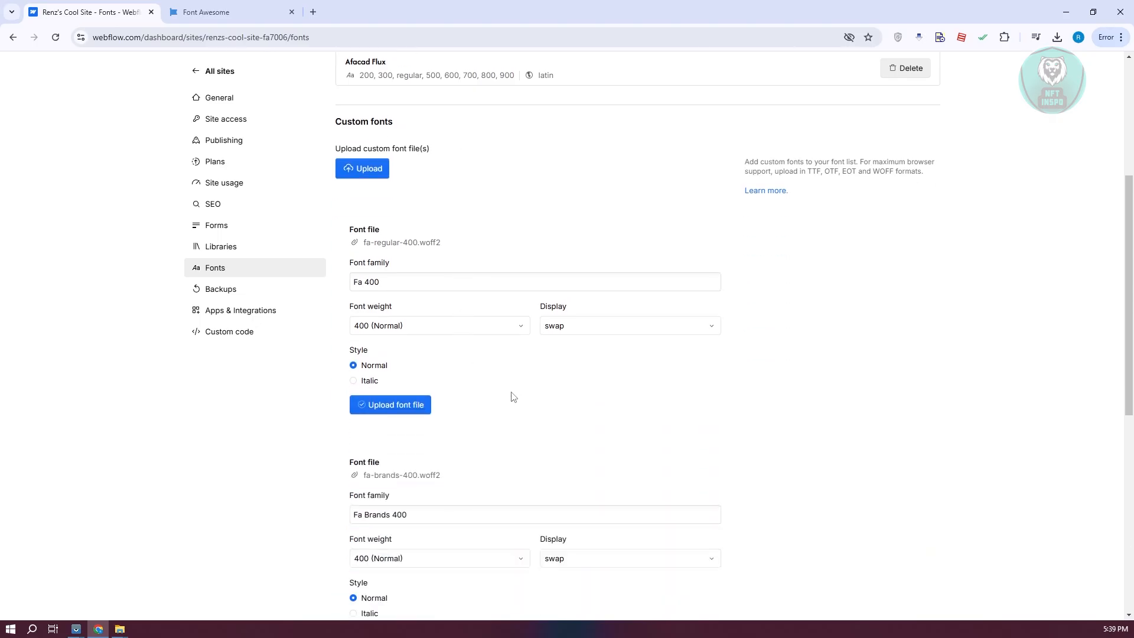
{"action": "left_click", "coordinate": [422, 412]}
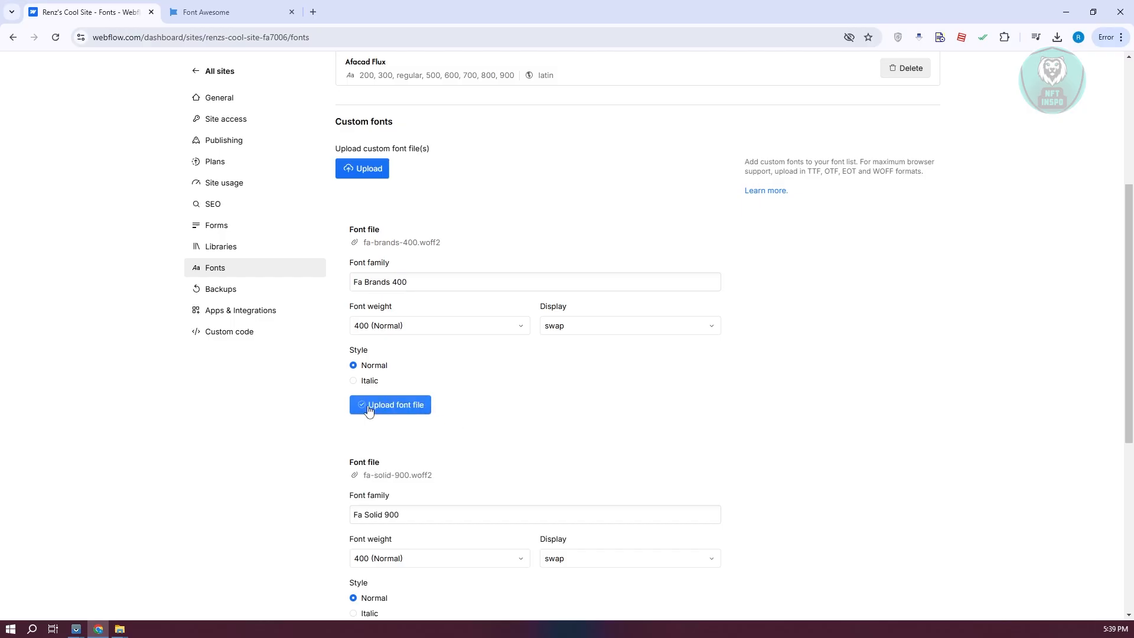
{"action": "scroll", "coordinate": [1039, 598], "scroll_direction": "down", "scroll_amount": 3}
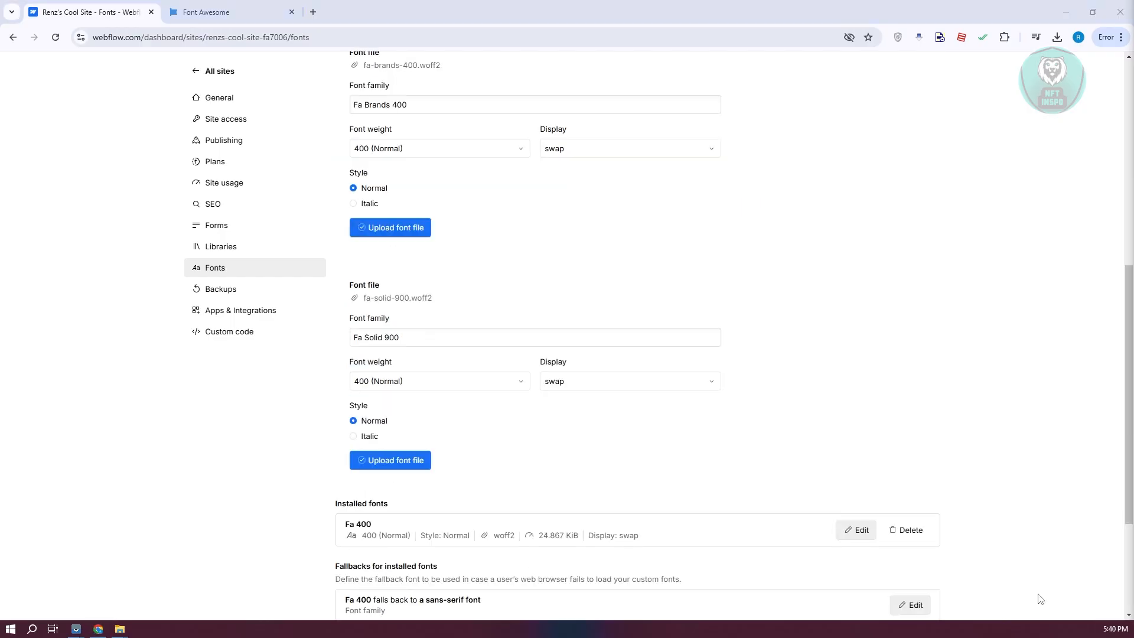
{"action": "scroll", "coordinate": [760, 336], "scroll_direction": "down", "scroll_amount": 2}
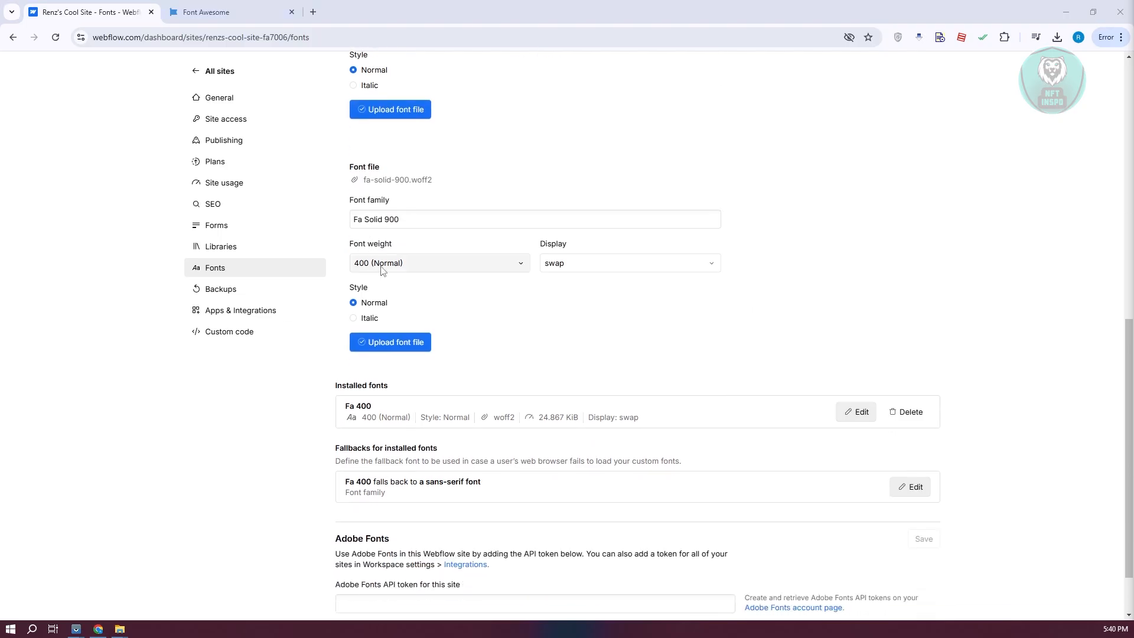
{"action": "left_click", "coordinate": [390, 342]}
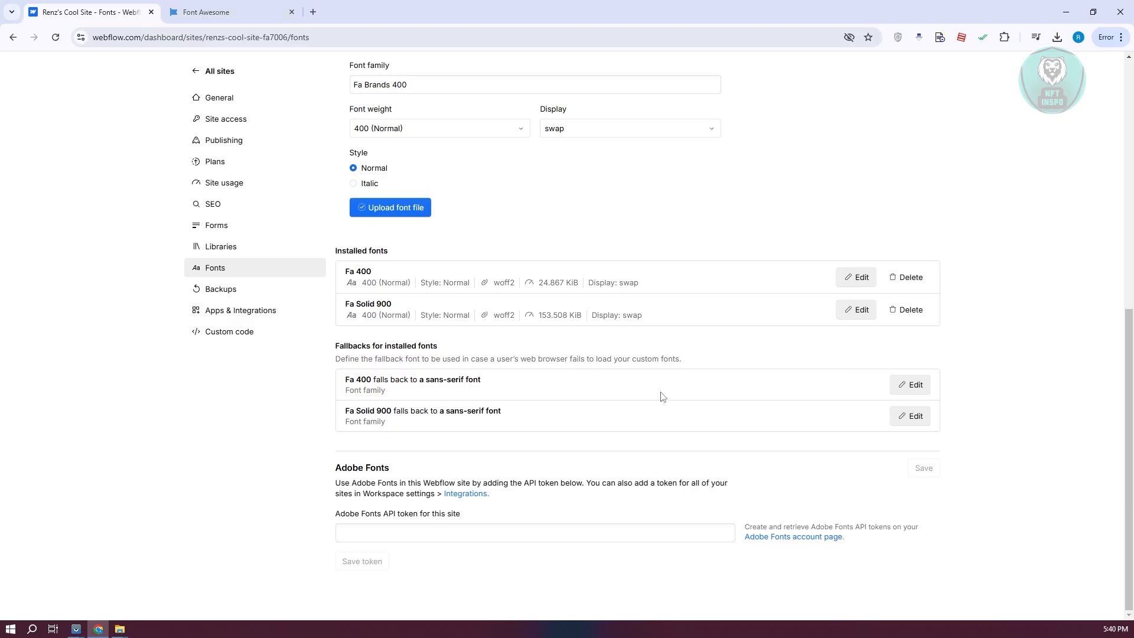
{"action": "scroll", "coordinate": [506, 475], "scroll_direction": "up", "scroll_amount": 7}
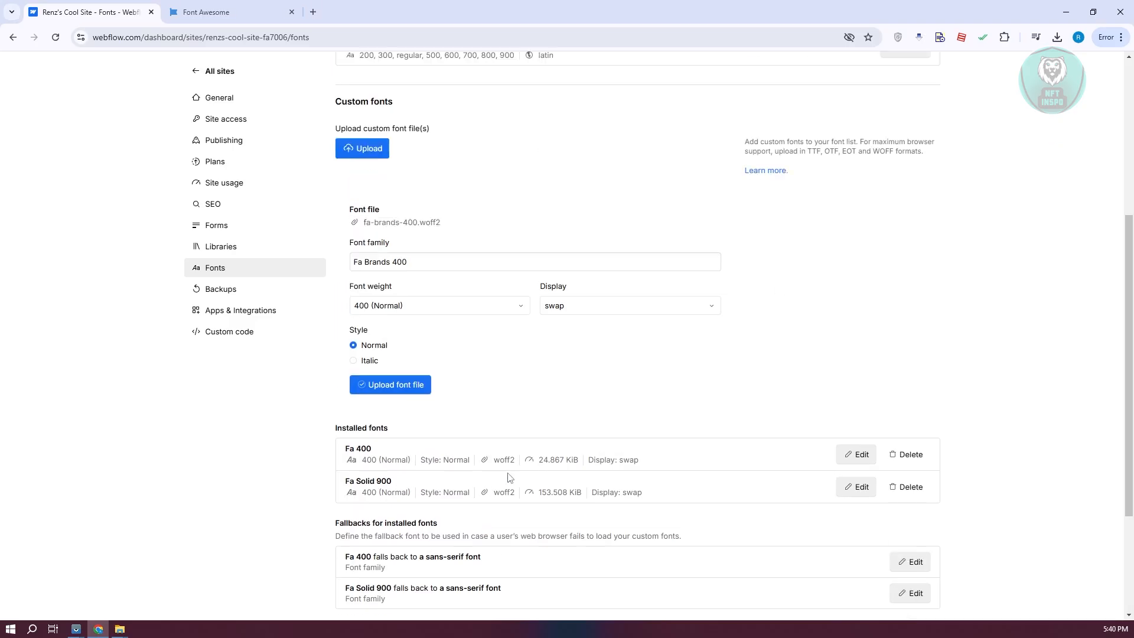
{"action": "scroll", "coordinate": [554, 387], "scroll_direction": "down", "scroll_amount": 3}
{"action": "left_click", "coordinate": [366, 449]}
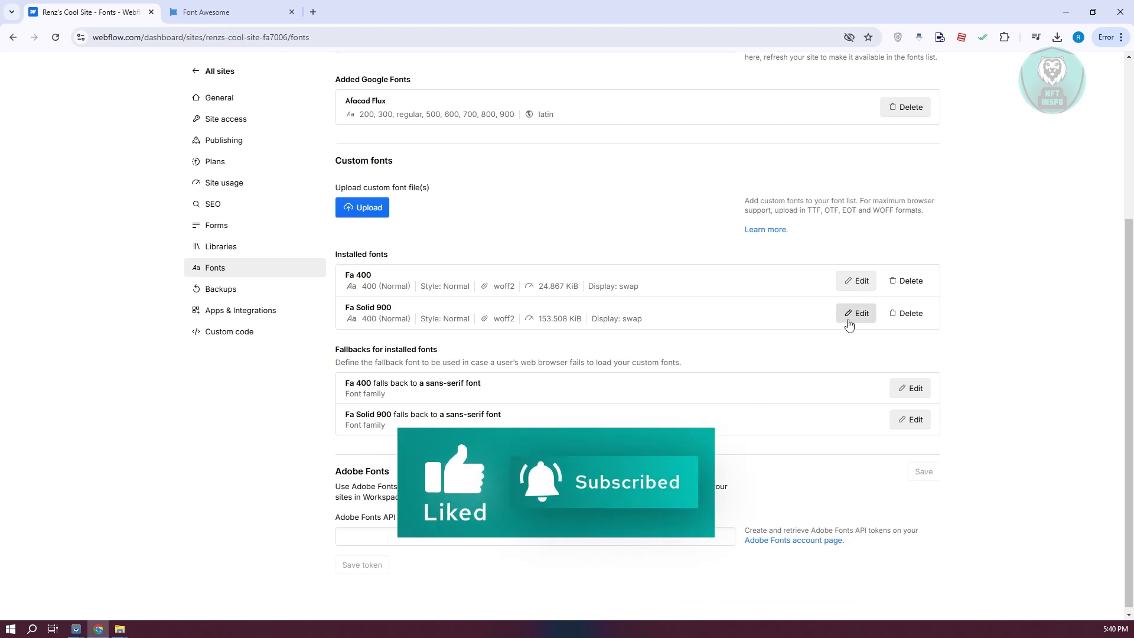
{"action": "scroll", "coordinate": [850, 313], "scroll_direction": "up", "scroll_amount": 3}
{"action": "scroll", "coordinate": [605, 419], "scroll_direction": "up", "scroll_amount": 1}
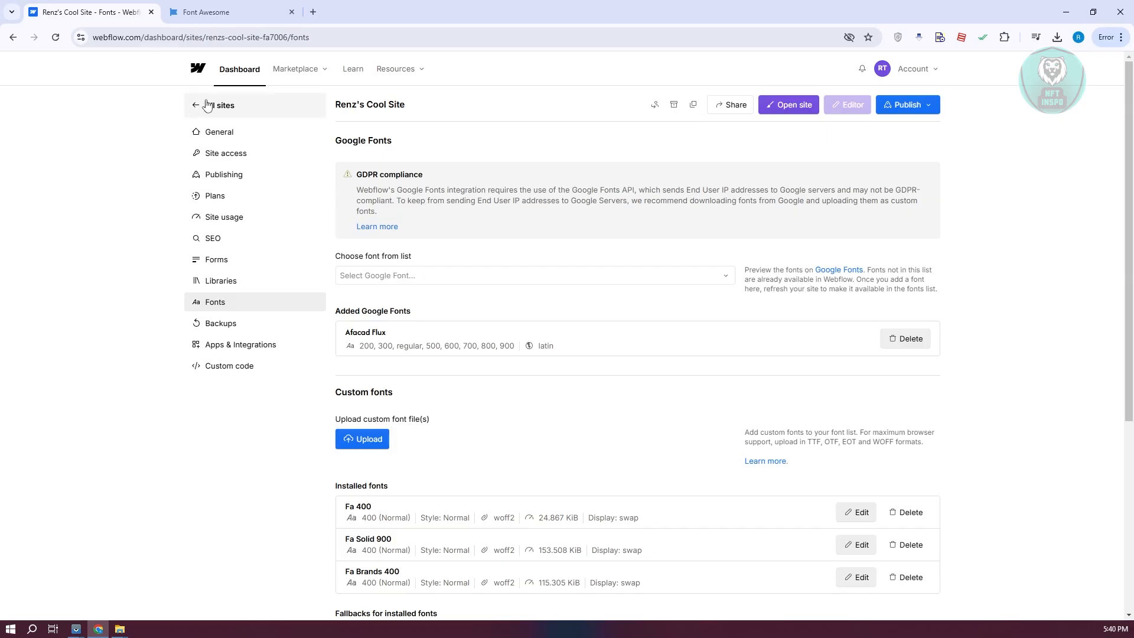
{"action": "left_click", "coordinate": [13, 38]}
{"action": "left_click", "coordinate": [33, 38]}
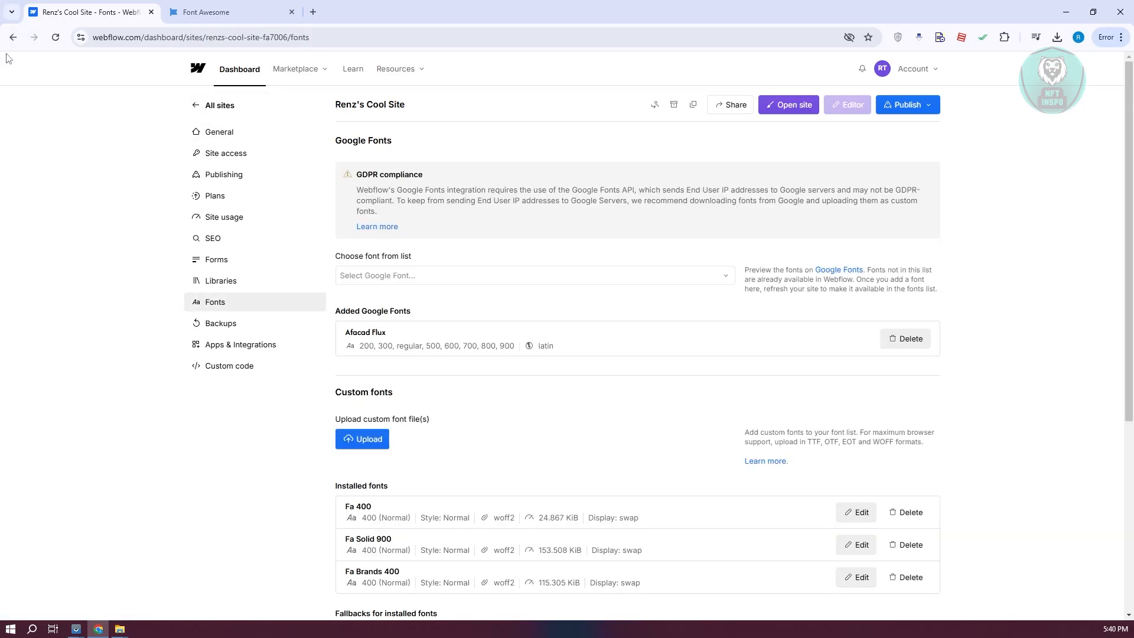
Step: Return to the site's Designer and add a Button element inside the hero heading wrapper, below the heading
{"action": "left_click", "coordinate": [13, 37]}
{"action": "left_click", "coordinate": [13, 37]}
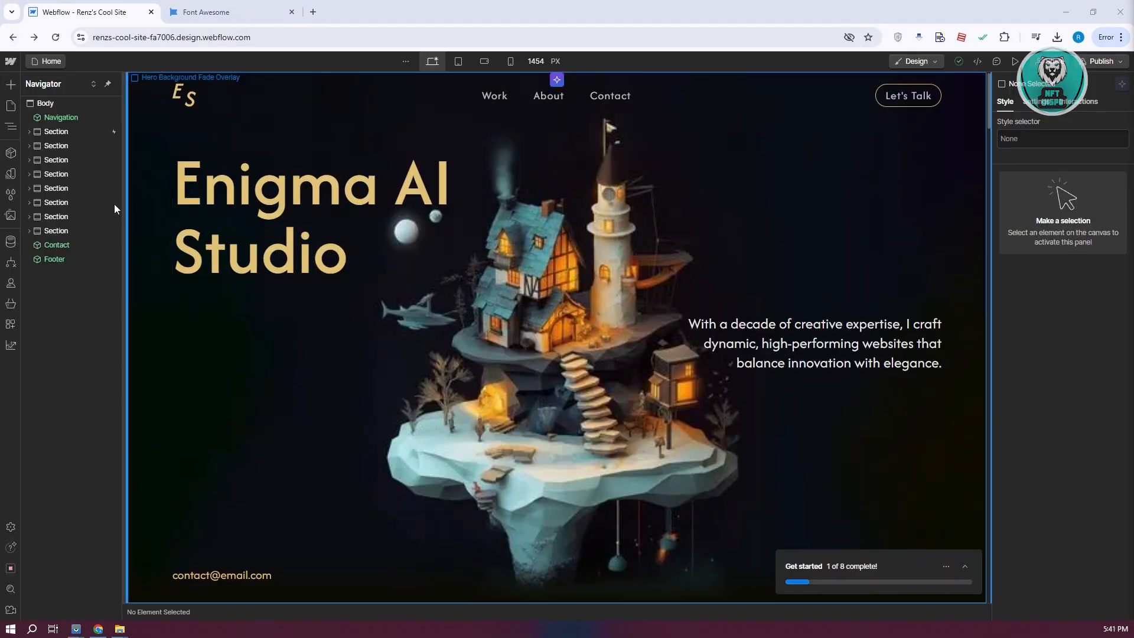
{"action": "left_click", "coordinate": [11, 84]}
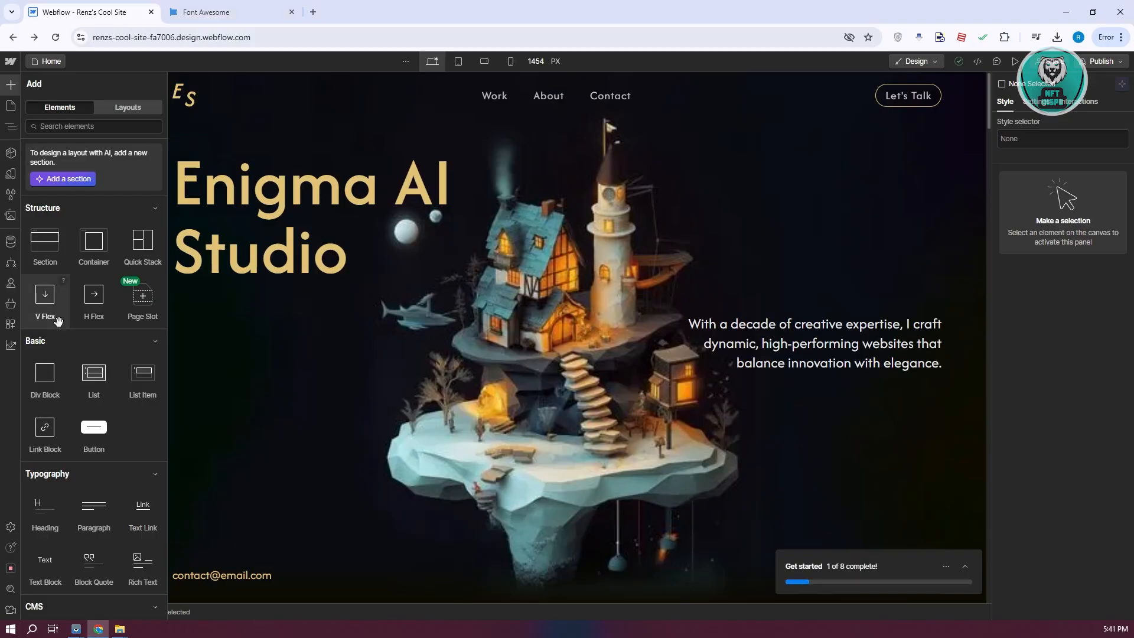
{"action": "left_click_drag", "start_coordinate": [94, 426], "coordinate": [435, 431]}
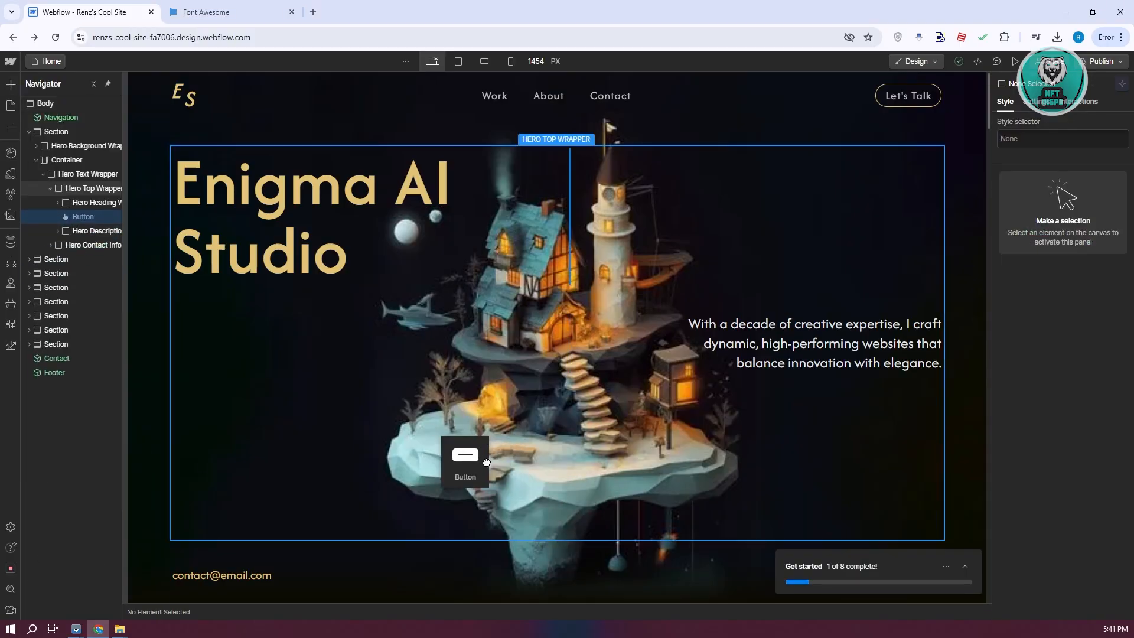
{"action": "left_click_drag", "start_coordinate": [486, 462], "coordinate": [470, 455]}
{"action": "left_click", "coordinate": [583, 346]}
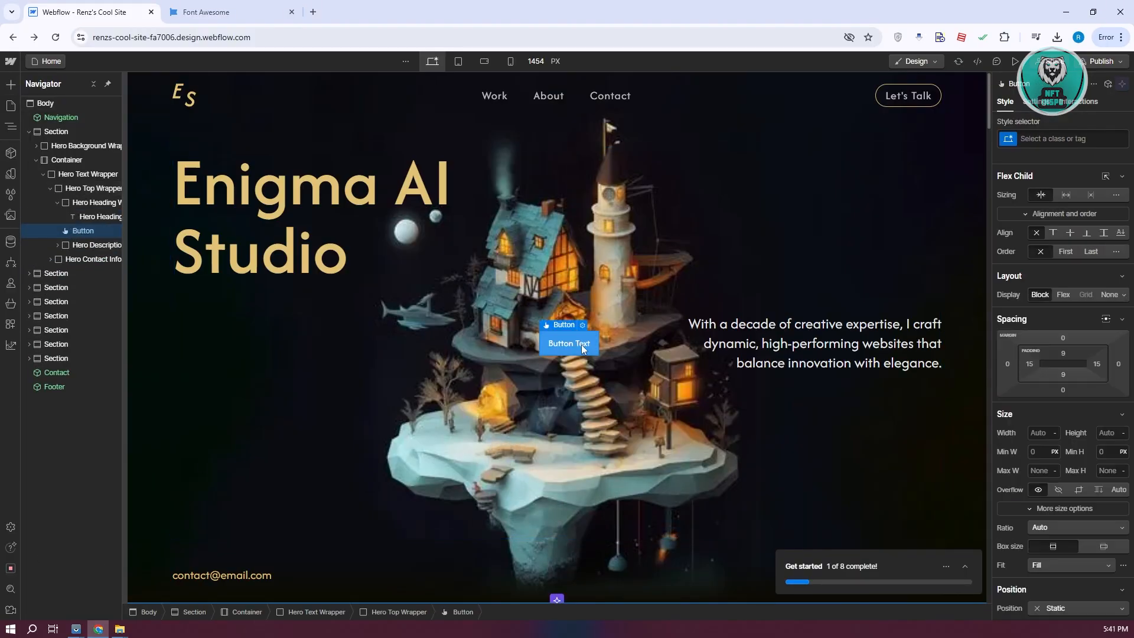
{"action": "double_click", "coordinate": [582, 343]}
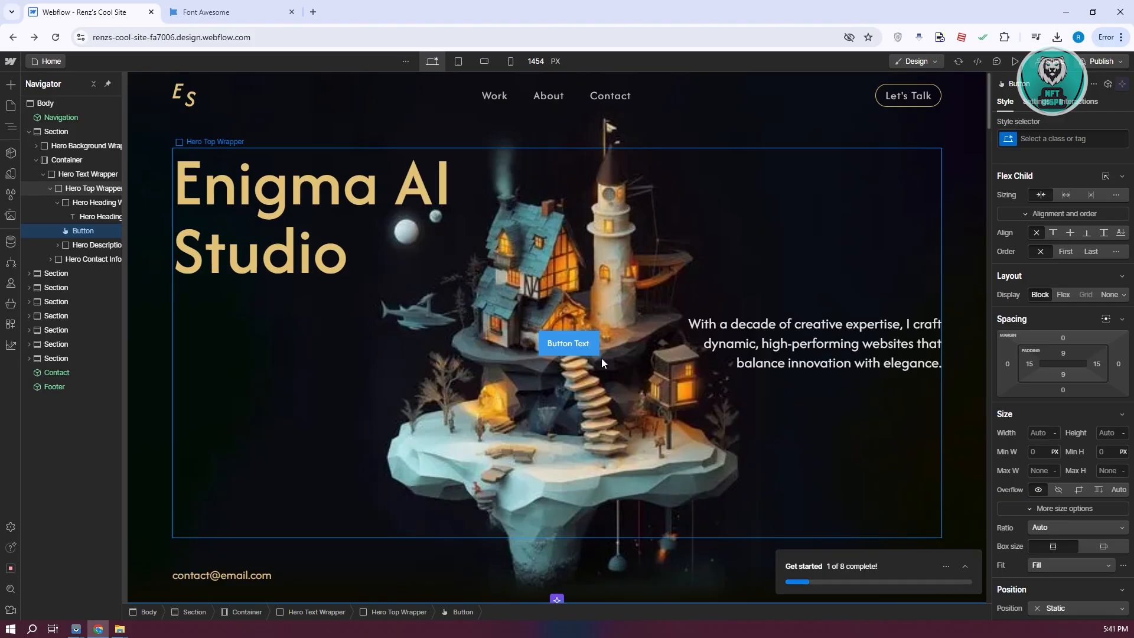
{"action": "left_click_drag", "start_coordinate": [545, 346], "coordinate": [591, 342]}
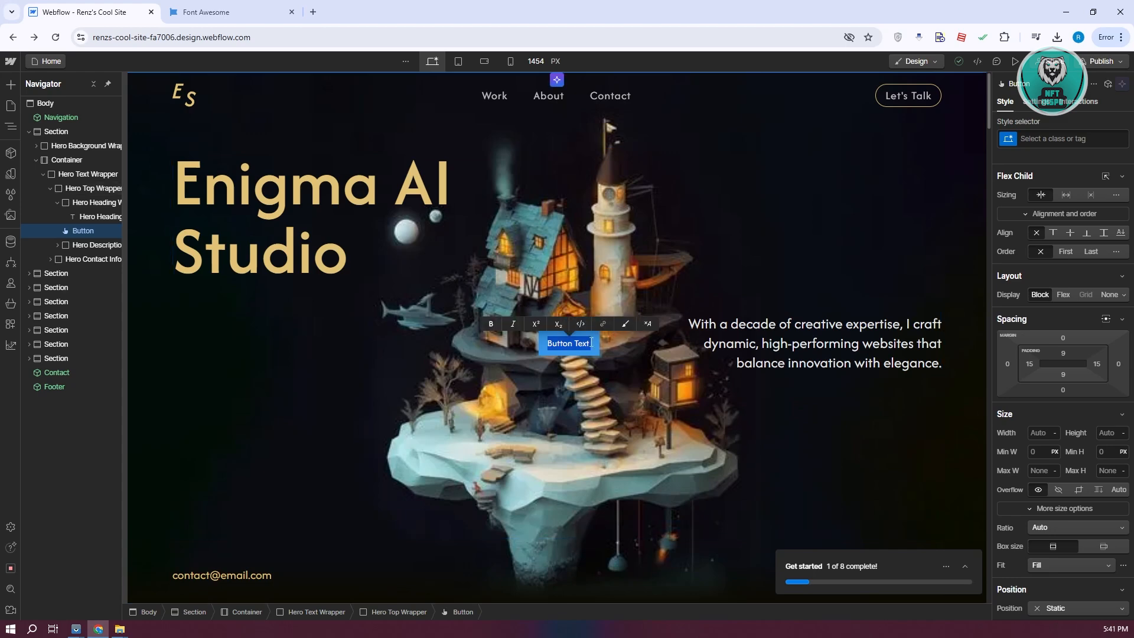
{"action": "key", "text": "Escape"}
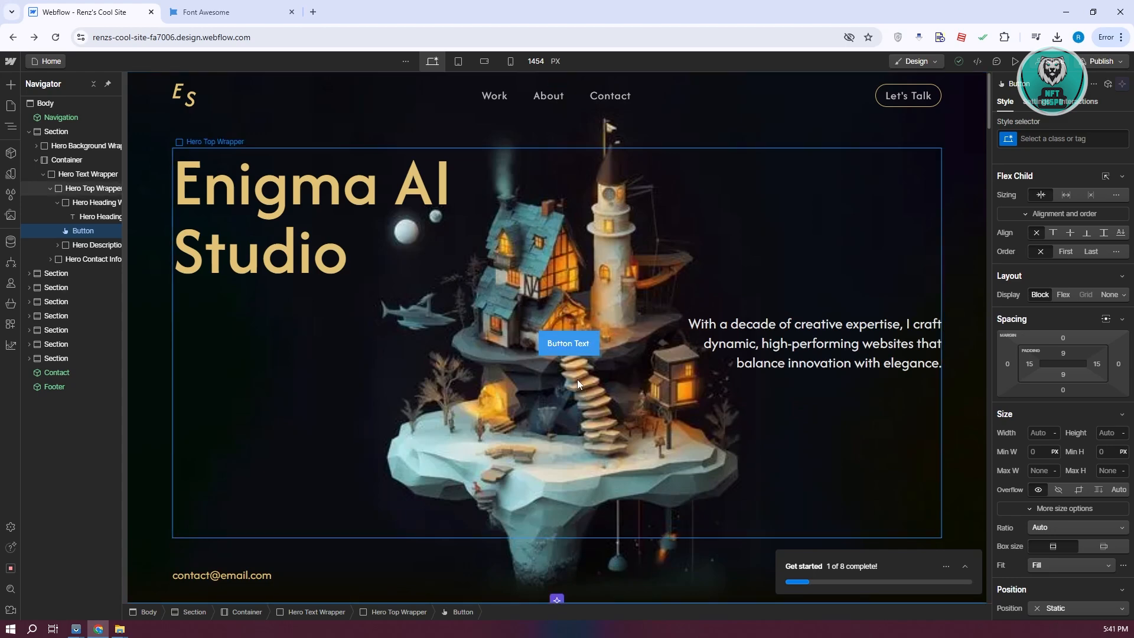
Step: Switch to the Font Awesome site, open its icon library and look through the icon categories
{"action": "left_click", "coordinate": [234, 13]}
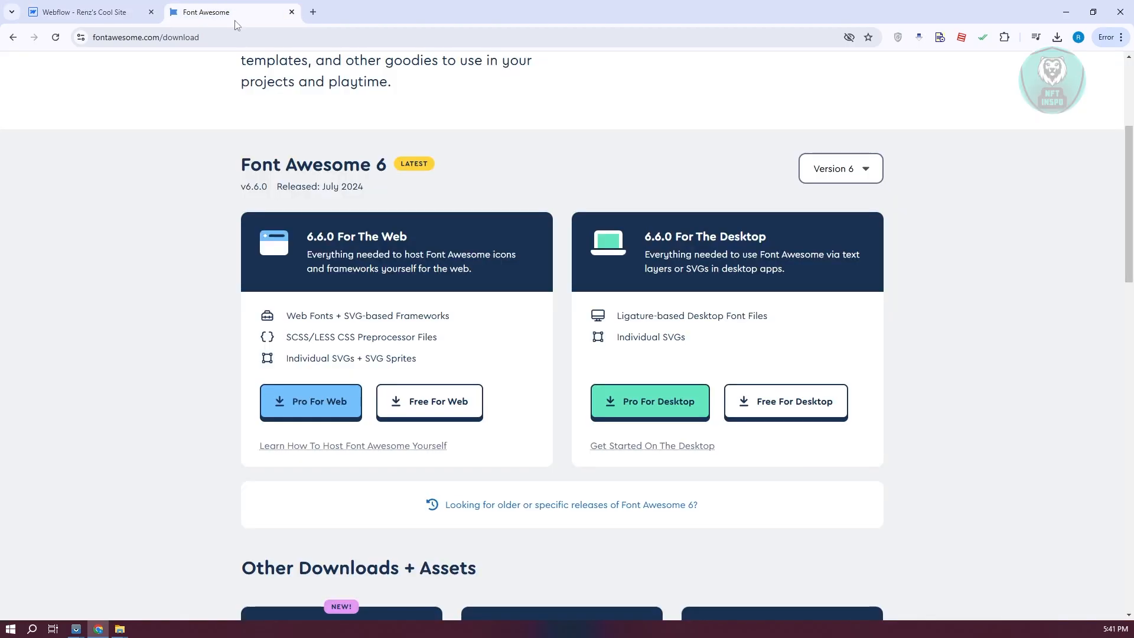
{"action": "scroll", "coordinate": [1035, 421], "scroll_direction": "up", "scroll_amount": 4}
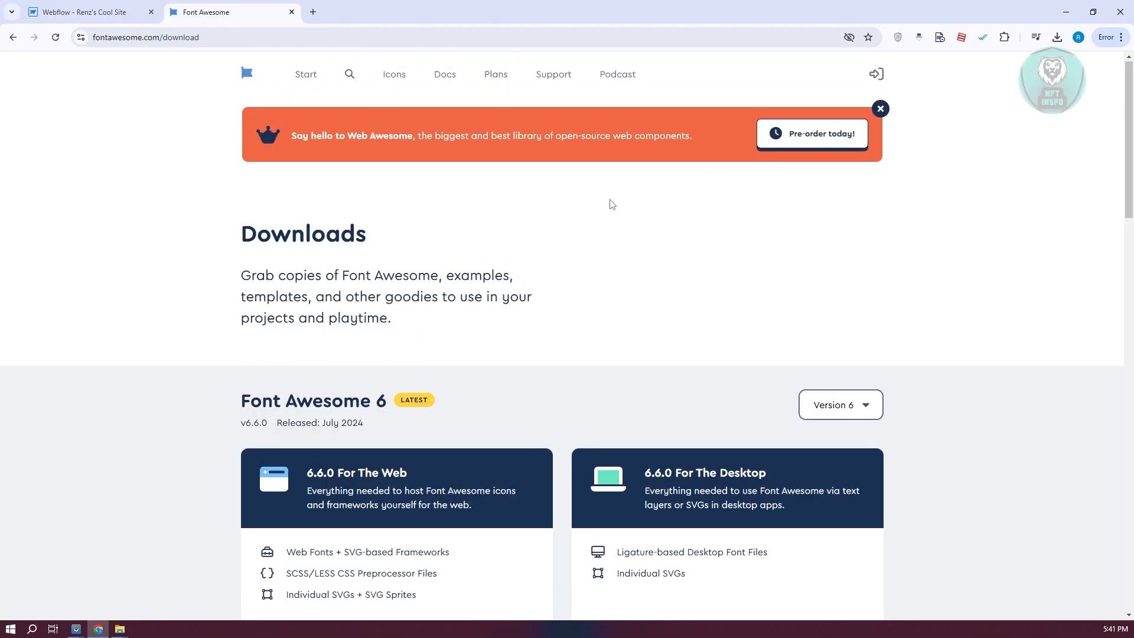
{"action": "left_click", "coordinate": [394, 75]}
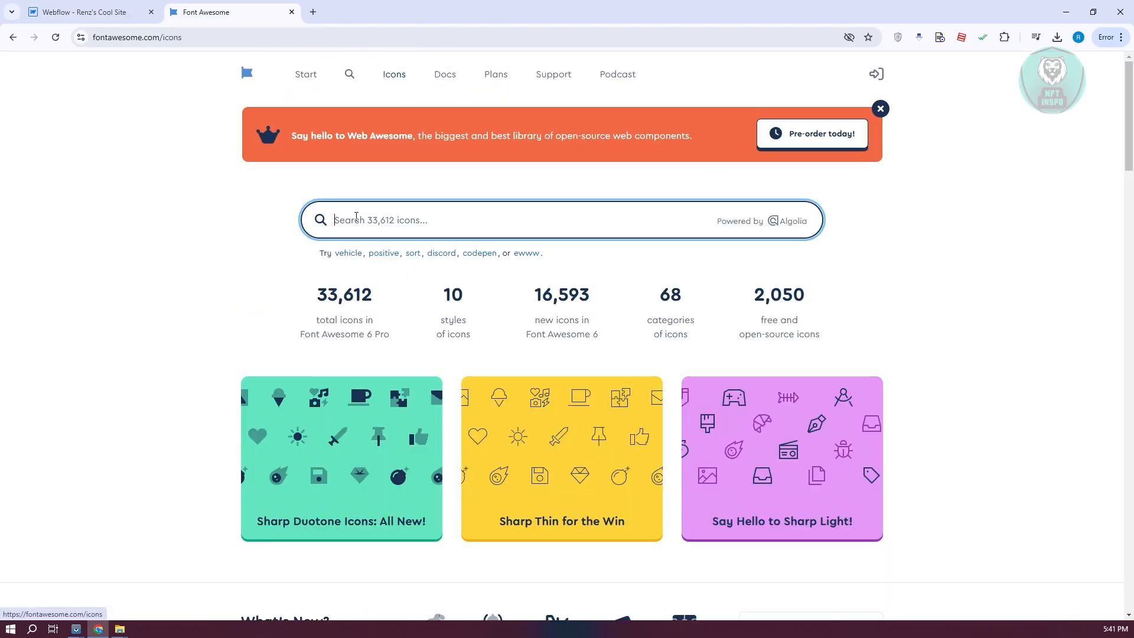
{"action": "scroll", "coordinate": [576, 236], "scroll_direction": "down", "scroll_amount": 7}
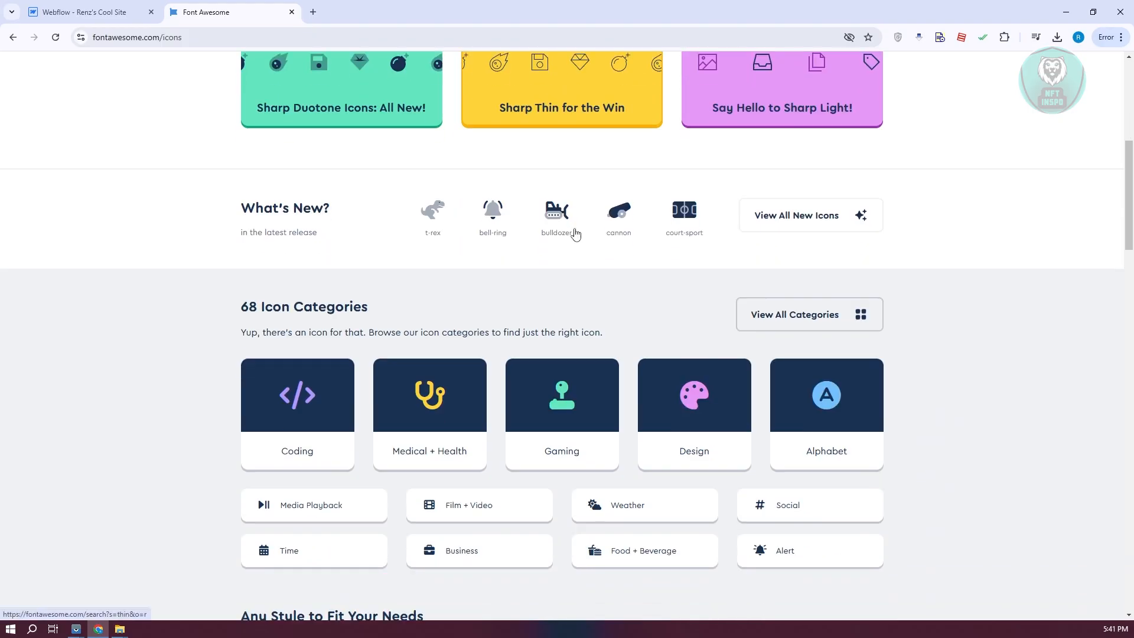
{"action": "scroll", "coordinate": [575, 234], "scroll_direction": "down", "scroll_amount": 4}
{"action": "scroll", "coordinate": [378, 343], "scroll_direction": "up", "scroll_amount": 4}
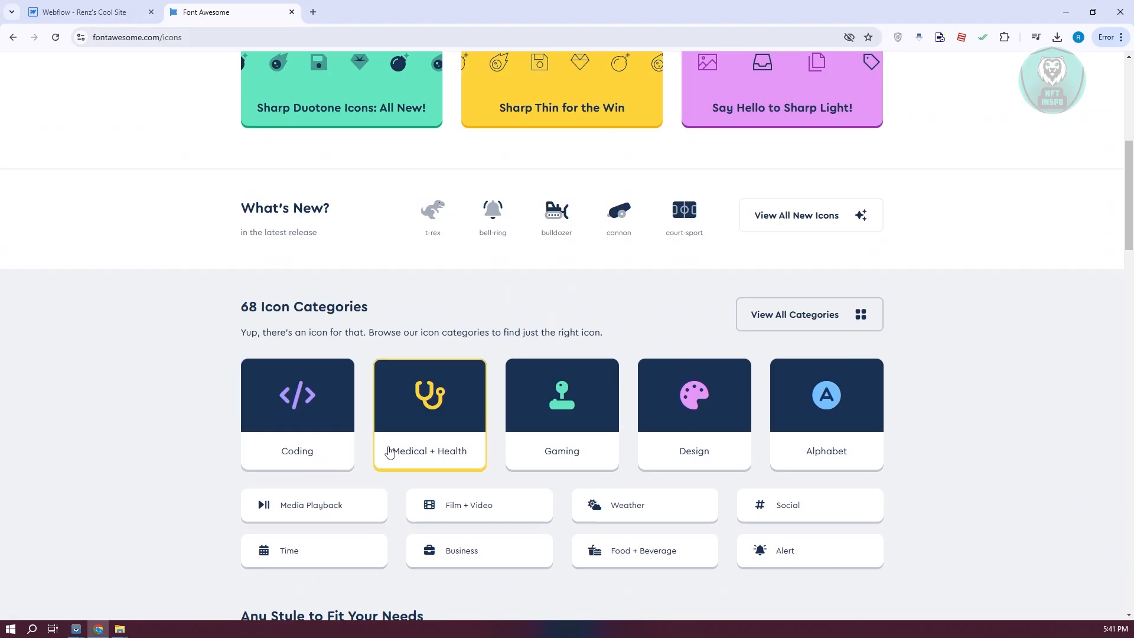
Step: Open the Media Playback category, filter to free icons and remove the category filter
{"action": "left_click", "coordinate": [344, 521]}
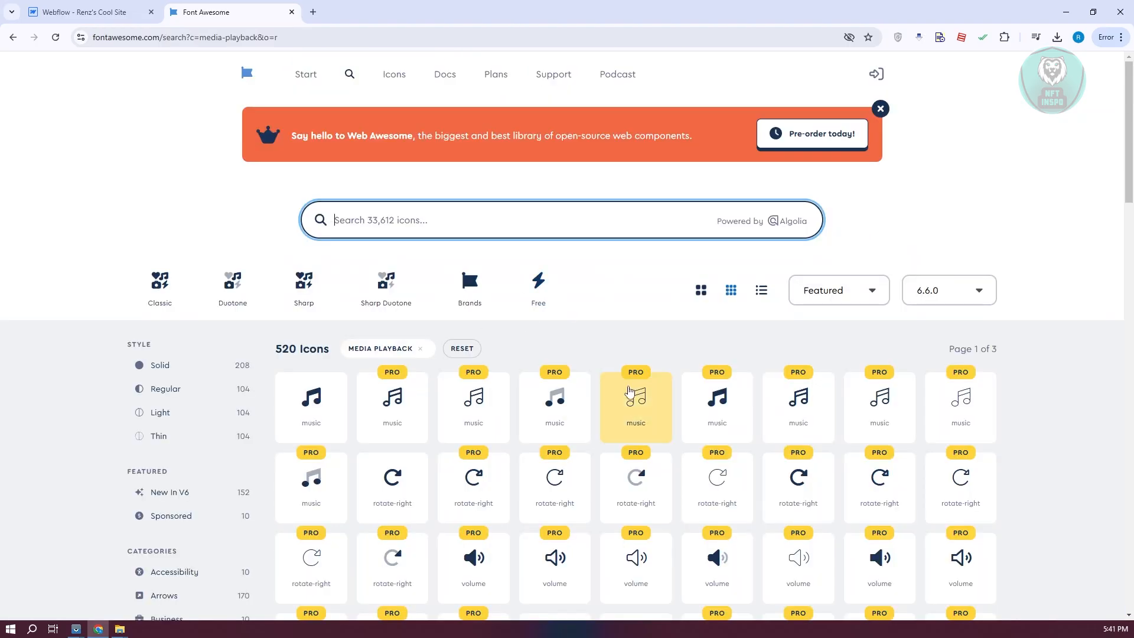
{"action": "left_click", "coordinate": [540, 288]}
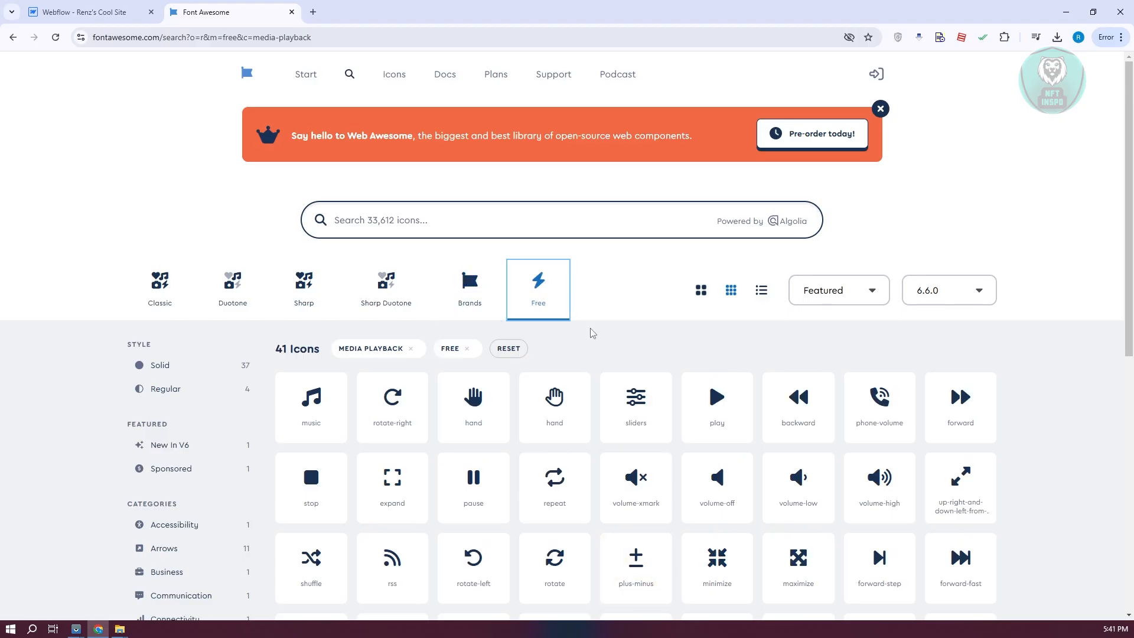
{"action": "scroll", "coordinate": [590, 331], "scroll_direction": "down", "scroll_amount": 1}
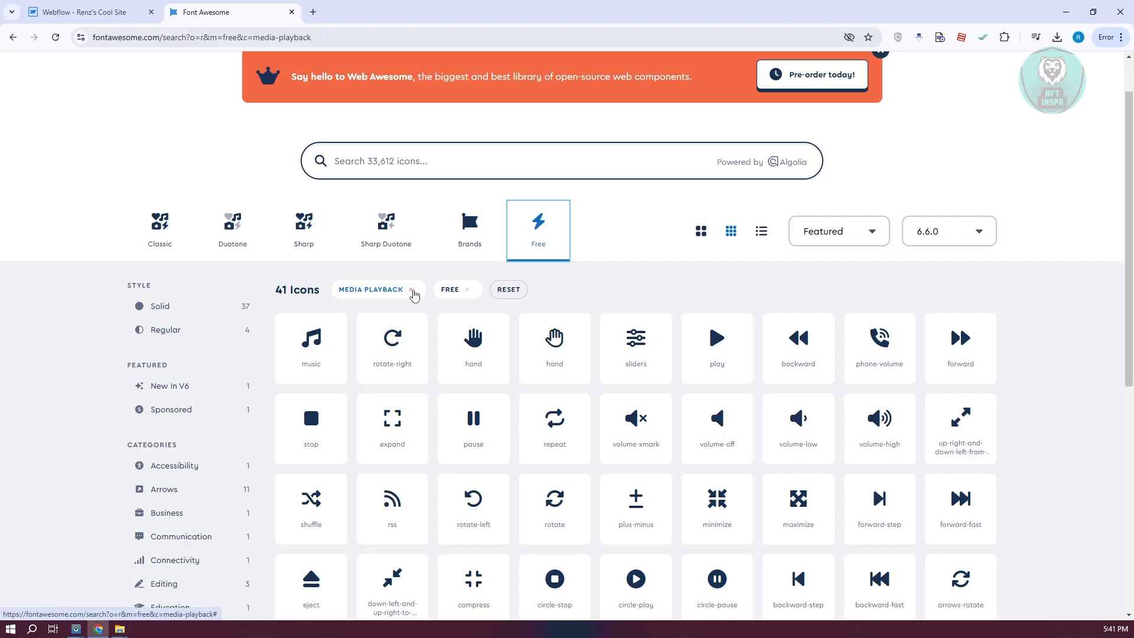
{"action": "left_click", "coordinate": [411, 290]}
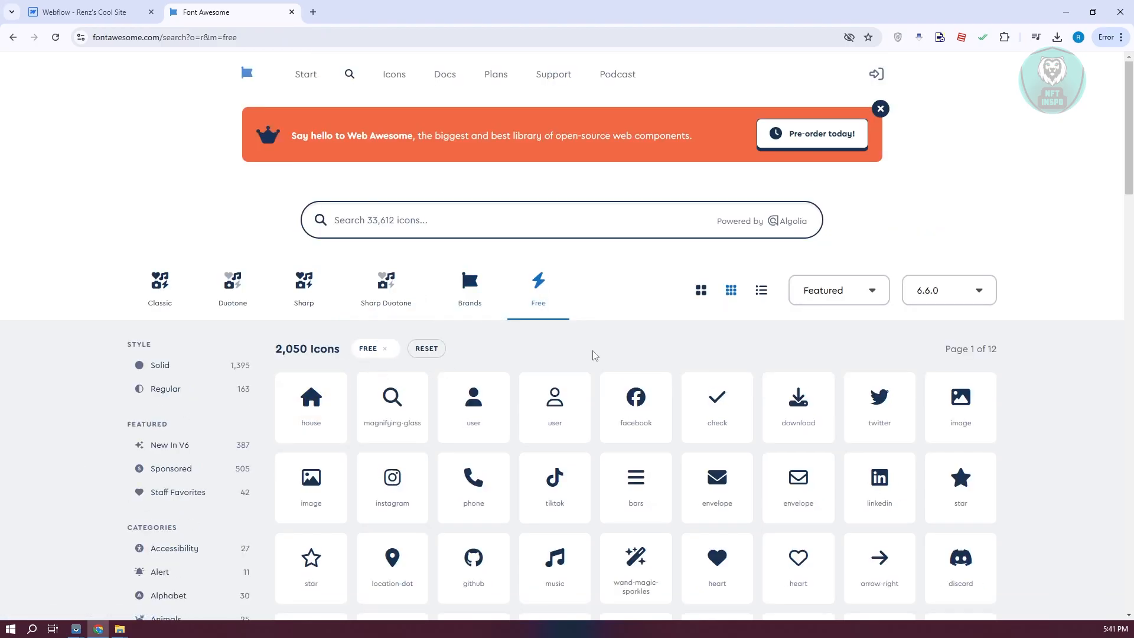
Step: Open the free solid shield-halved icon's details and copy its glyph
{"action": "scroll", "coordinate": [595, 355], "scroll_direction": "down", "scroll_amount": 1}
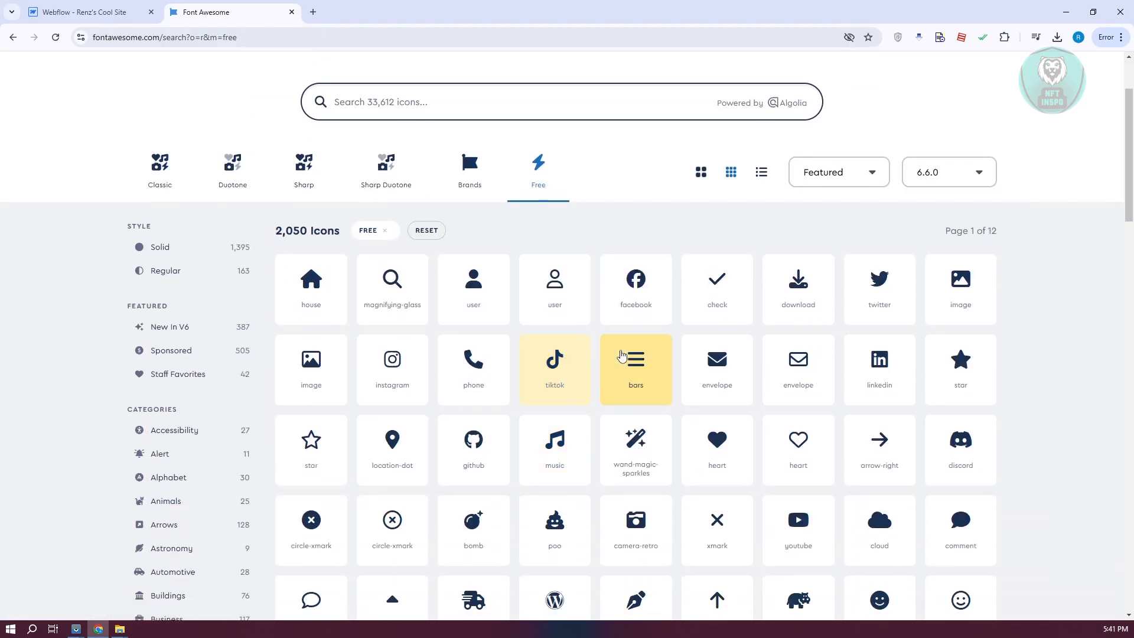
{"action": "scroll", "coordinate": [884, 462], "scroll_direction": "down", "scroll_amount": 2}
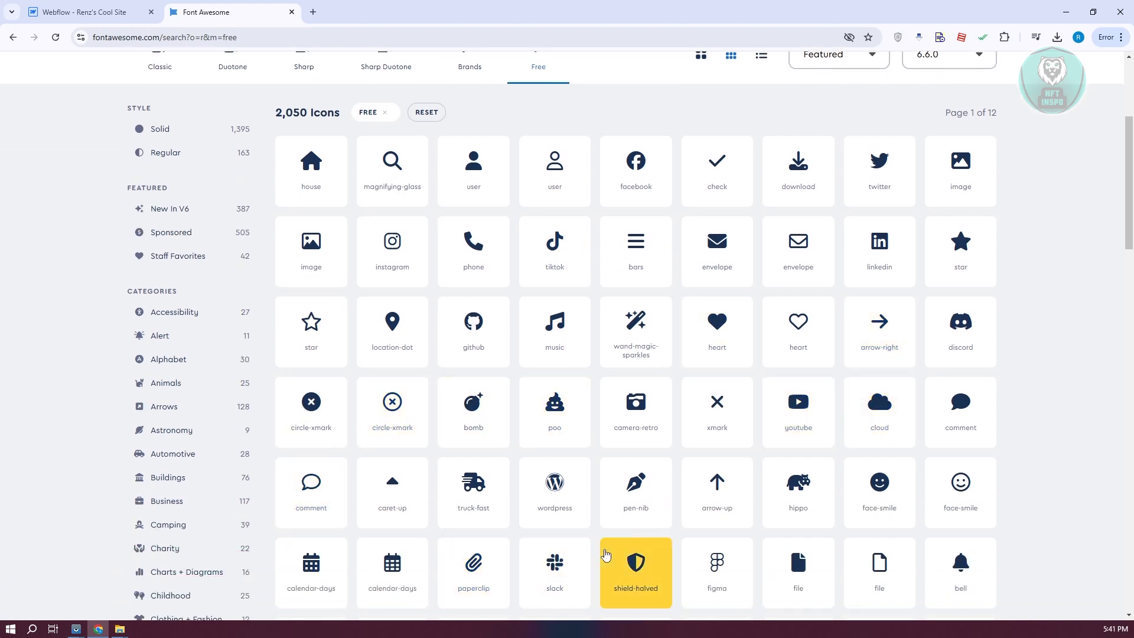
{"action": "scroll", "coordinate": [590, 549], "scroll_direction": "down", "scroll_amount": 3}
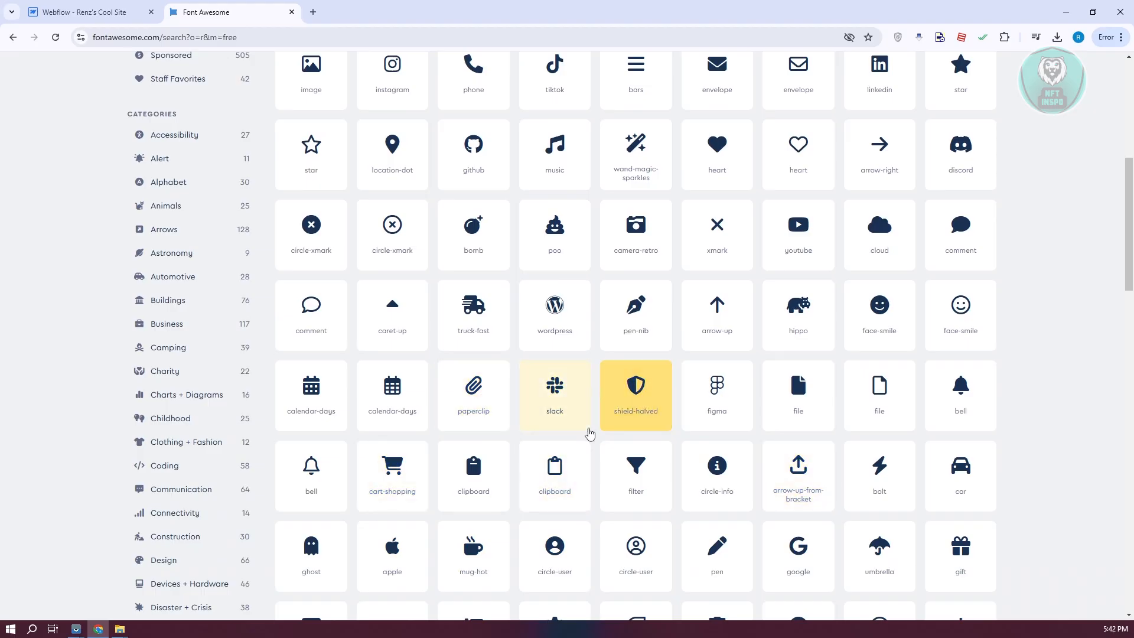
{"action": "left_click", "coordinate": [651, 406]}
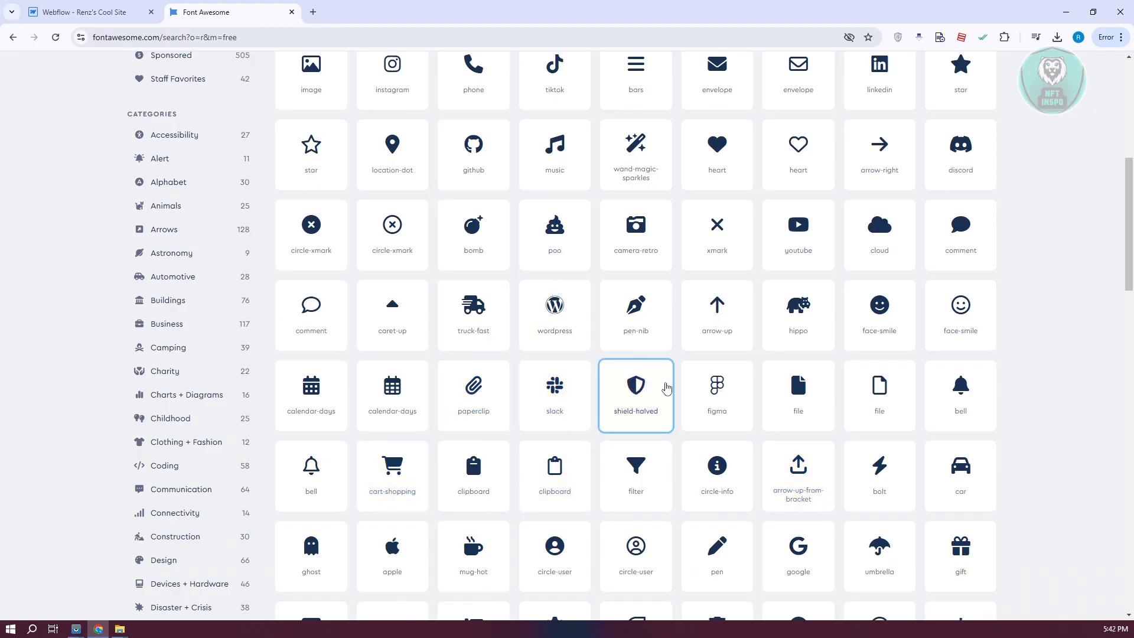
{"action": "left_click", "coordinate": [614, 389]}
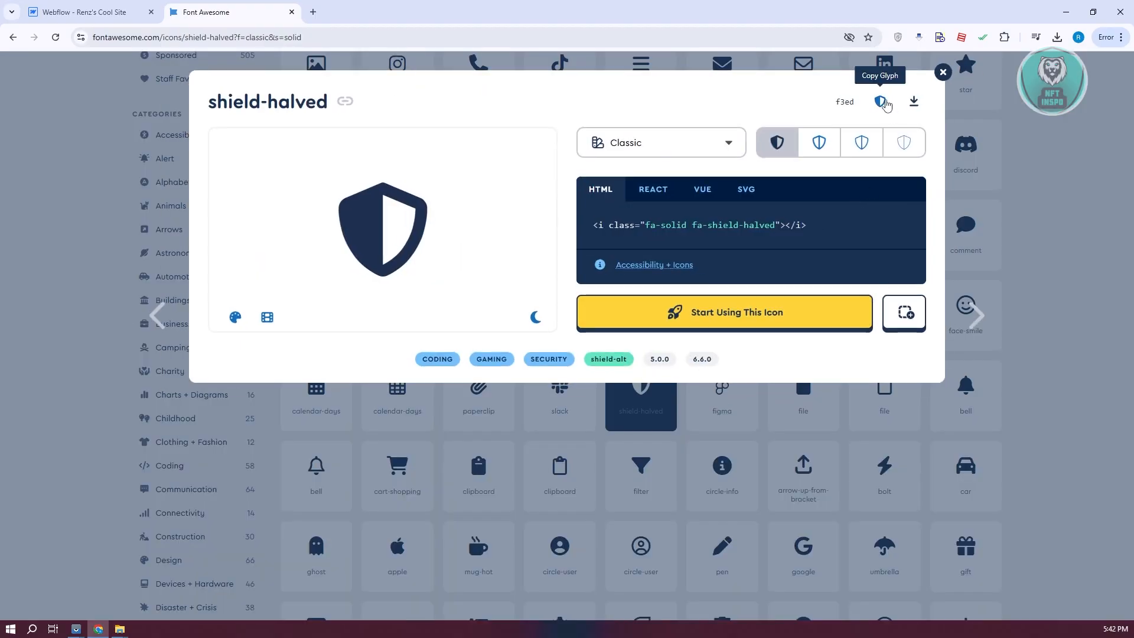
{"action": "left_click", "coordinate": [885, 104]}
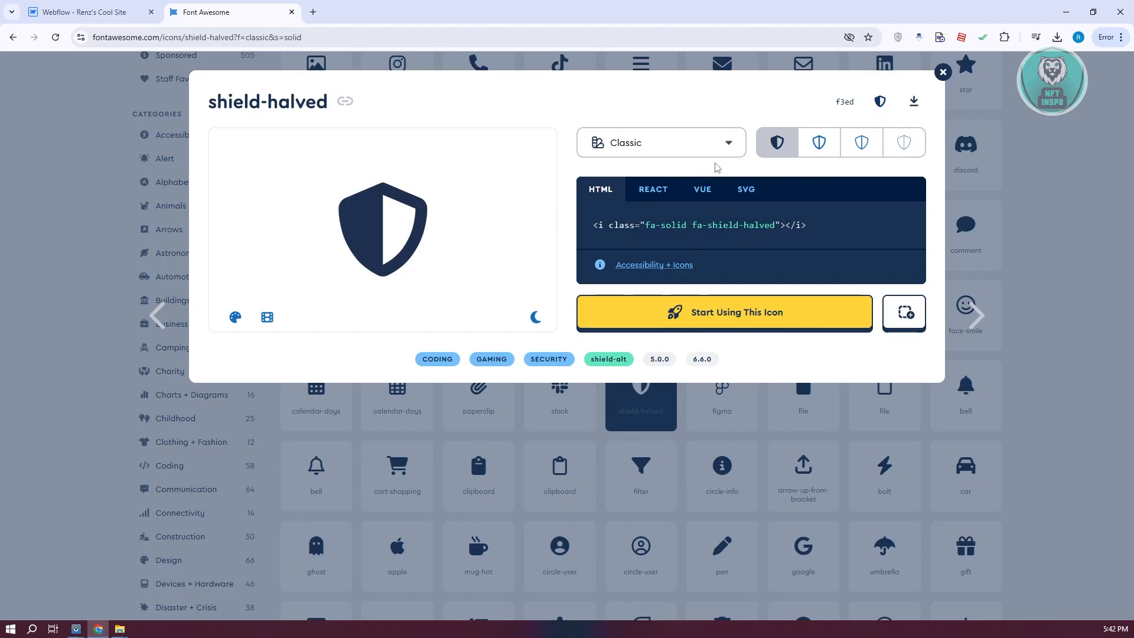
{"action": "left_click", "coordinate": [730, 154]}
{"action": "key", "text": "Down"}
{"action": "key", "text": "Return"}
{"action": "left_click", "coordinate": [721, 156]}
{"action": "left_click", "coordinate": [692, 165]}
Step: Copy the shield-halved glyph again and paste it after "Button Text" in the Webflow button, leaving the glyph selected
{"action": "left_click", "coordinate": [878, 106]}
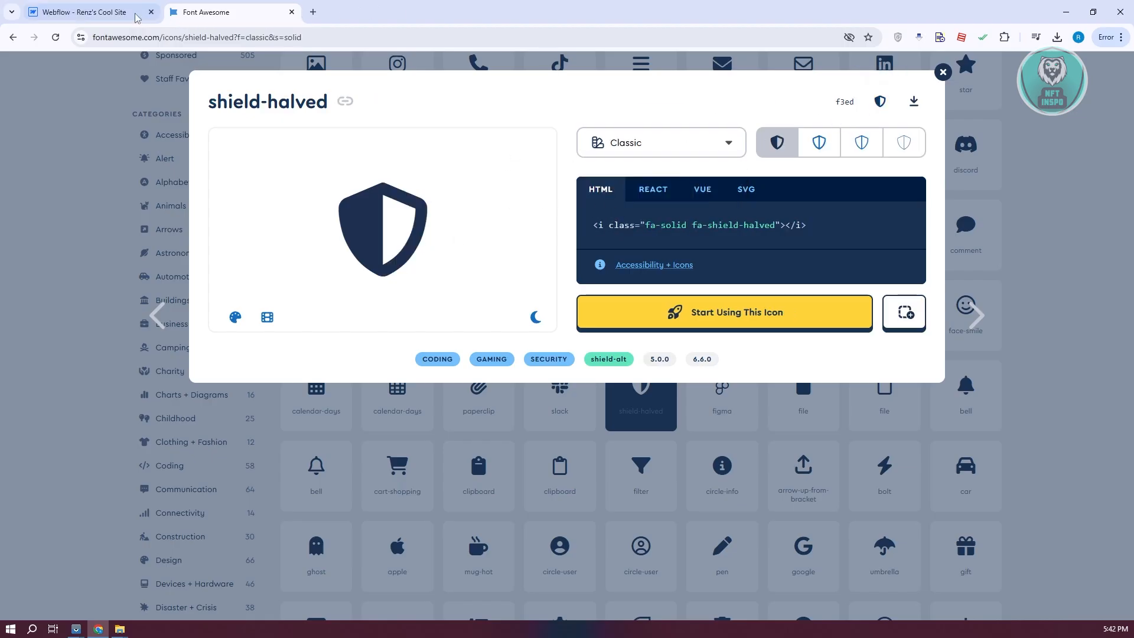
{"action": "left_click", "coordinate": [71, 6]}
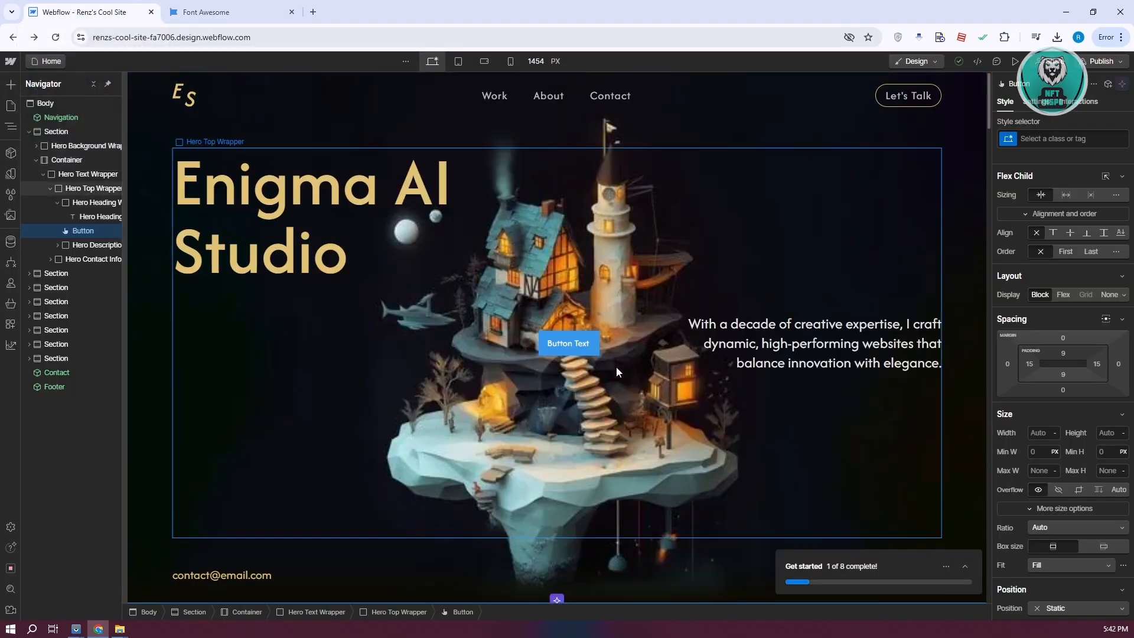
{"action": "key", "text": "ctrl+v"}
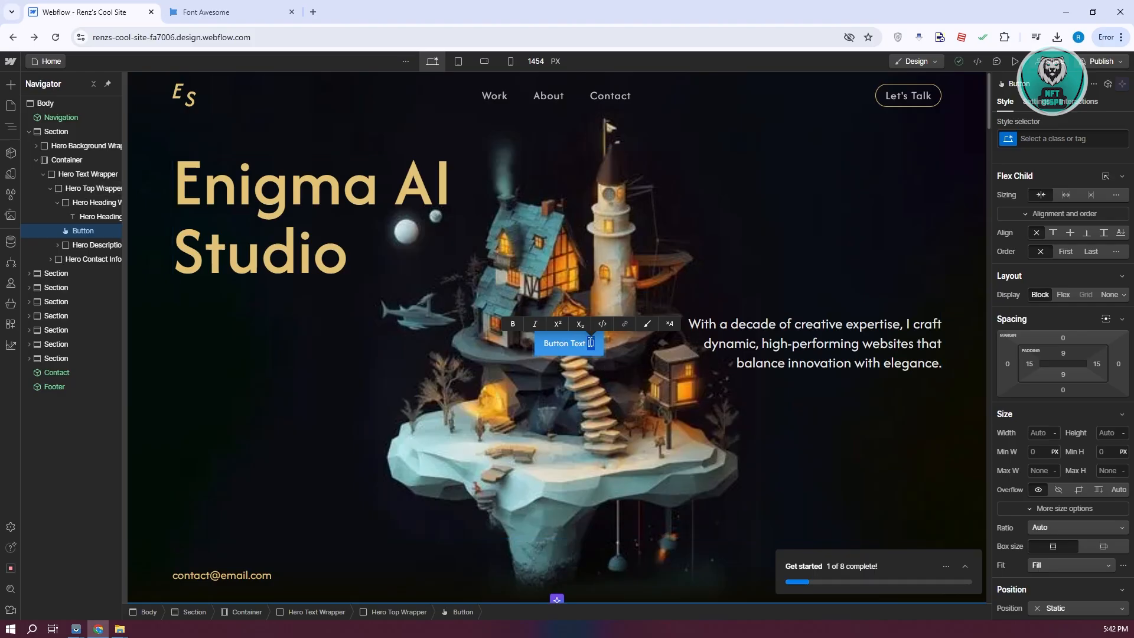
{"action": "left_click", "coordinate": [589, 342]}
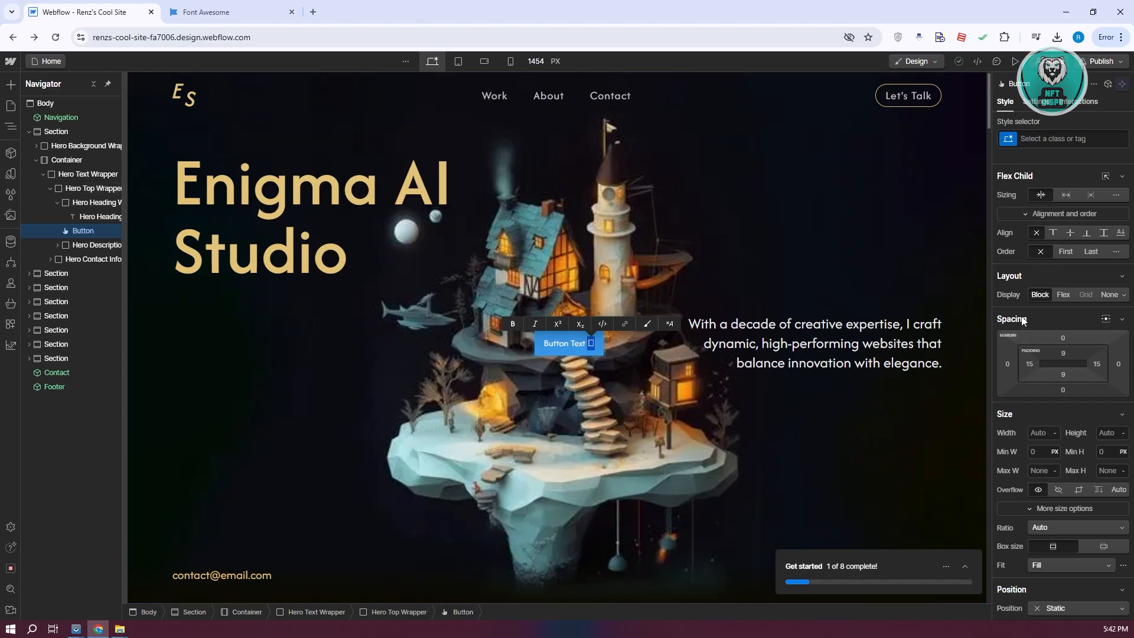
Step: Try the Fa 400 custom font on the button and set its font to Fa Solid 900
{"action": "scroll", "coordinate": [1010, 327], "scroll_direction": "down", "scroll_amount": 3}
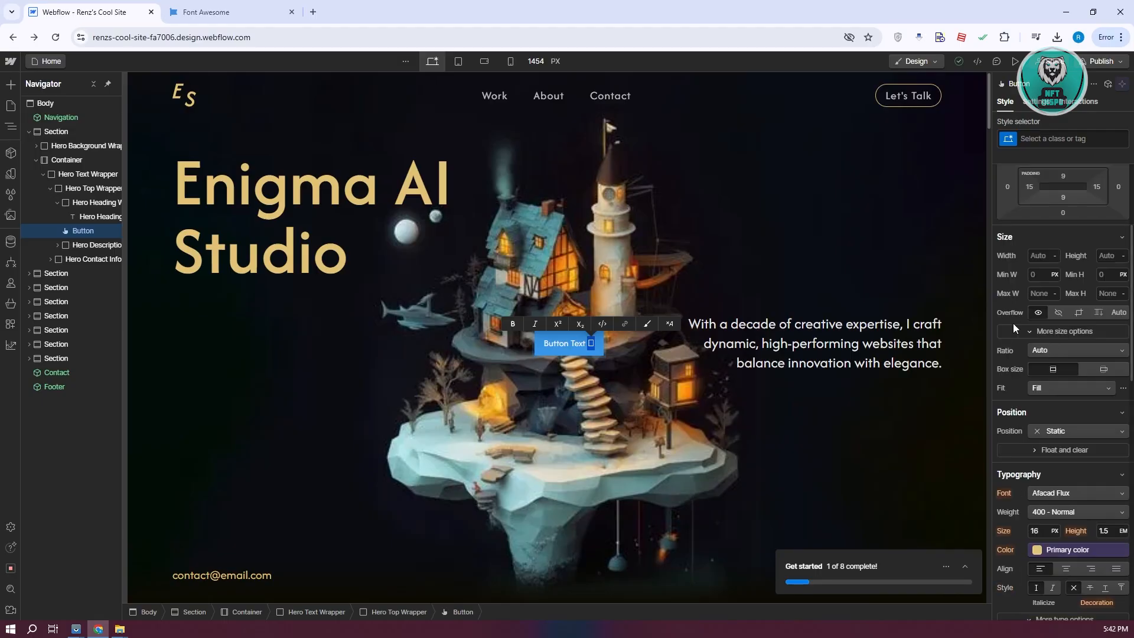
{"action": "scroll", "coordinate": [1015, 353], "scroll_direction": "down", "scroll_amount": 2}
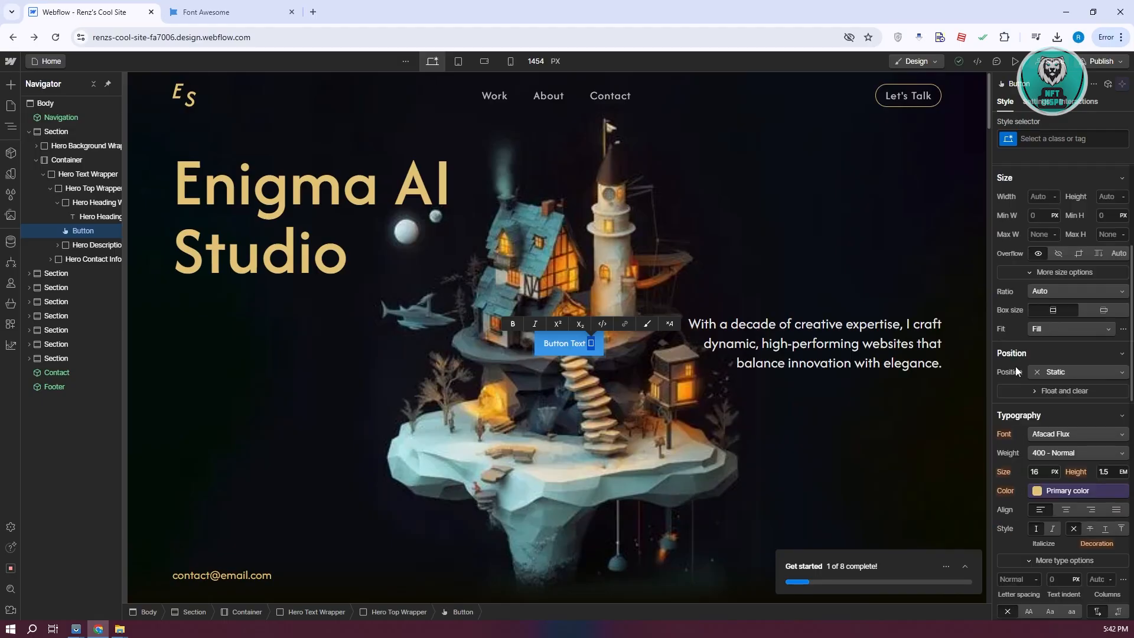
{"action": "scroll", "coordinate": [1012, 461], "scroll_direction": "down", "scroll_amount": 1}
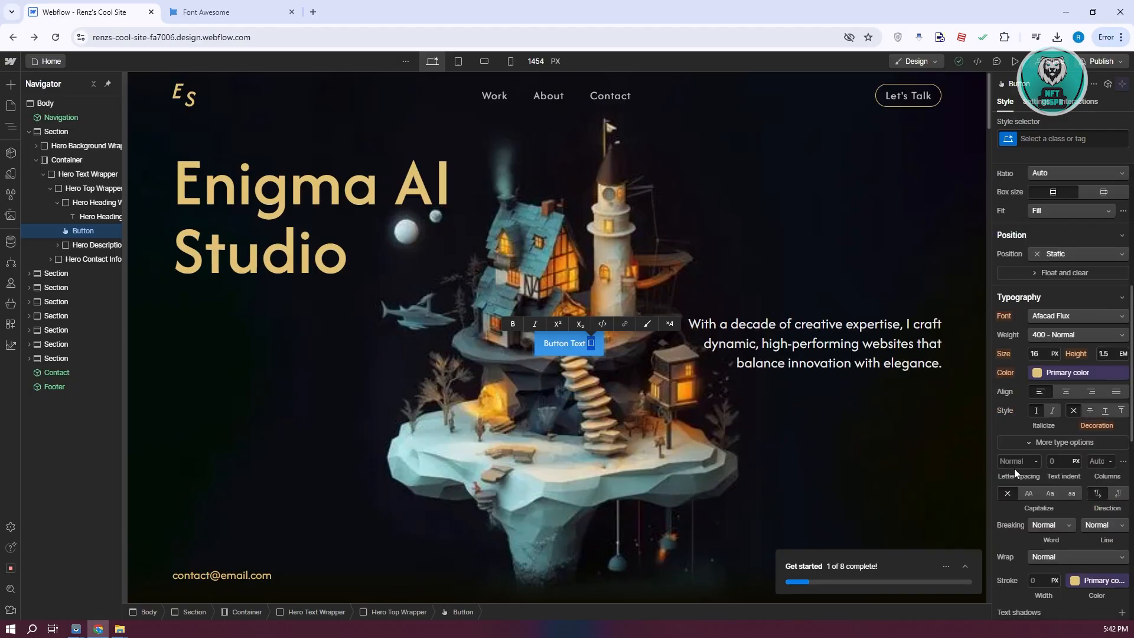
{"action": "left_click", "coordinate": [1095, 317]}
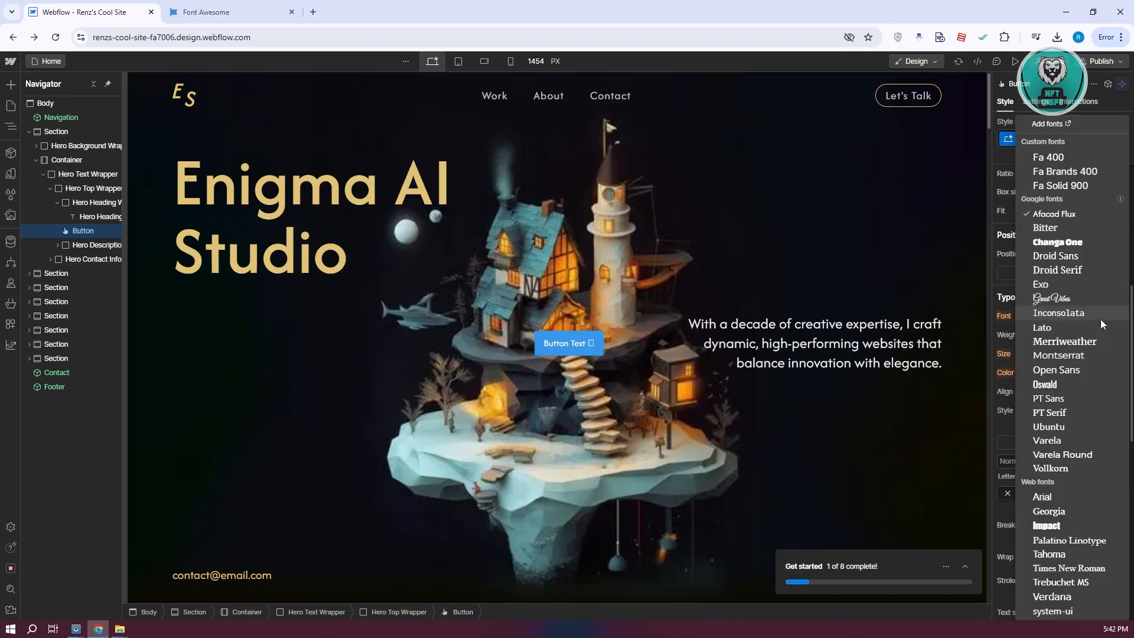
{"action": "left_click", "coordinate": [1063, 158]}
{"action": "scroll", "coordinate": [1085, 176], "scroll_direction": "up", "scroll_amount": 3}
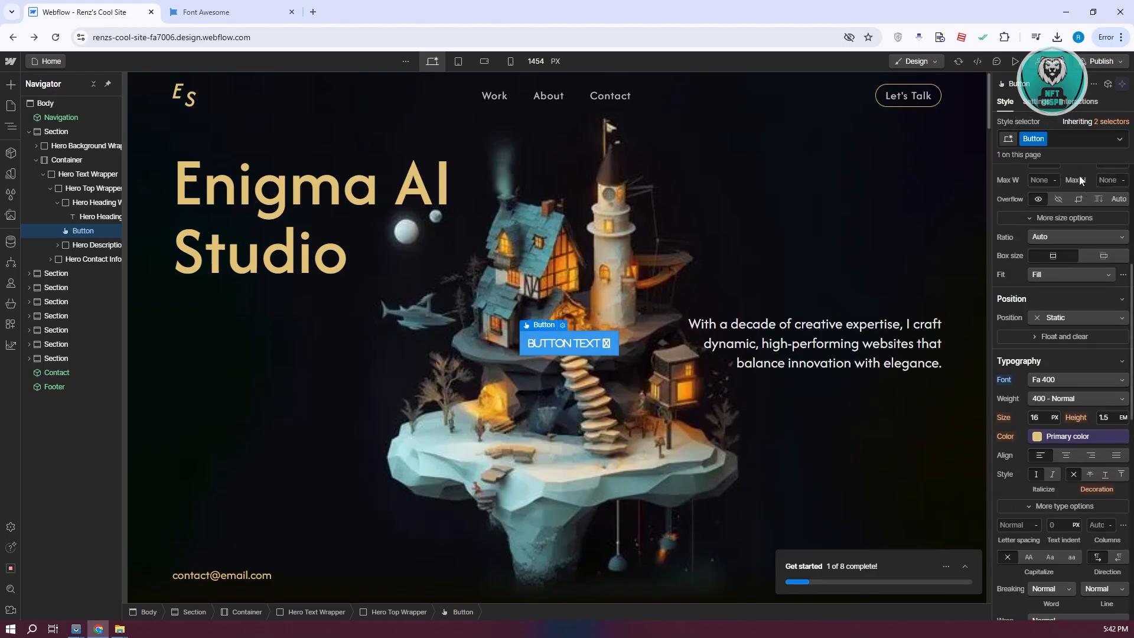
{"action": "left_click", "coordinate": [1093, 385]}
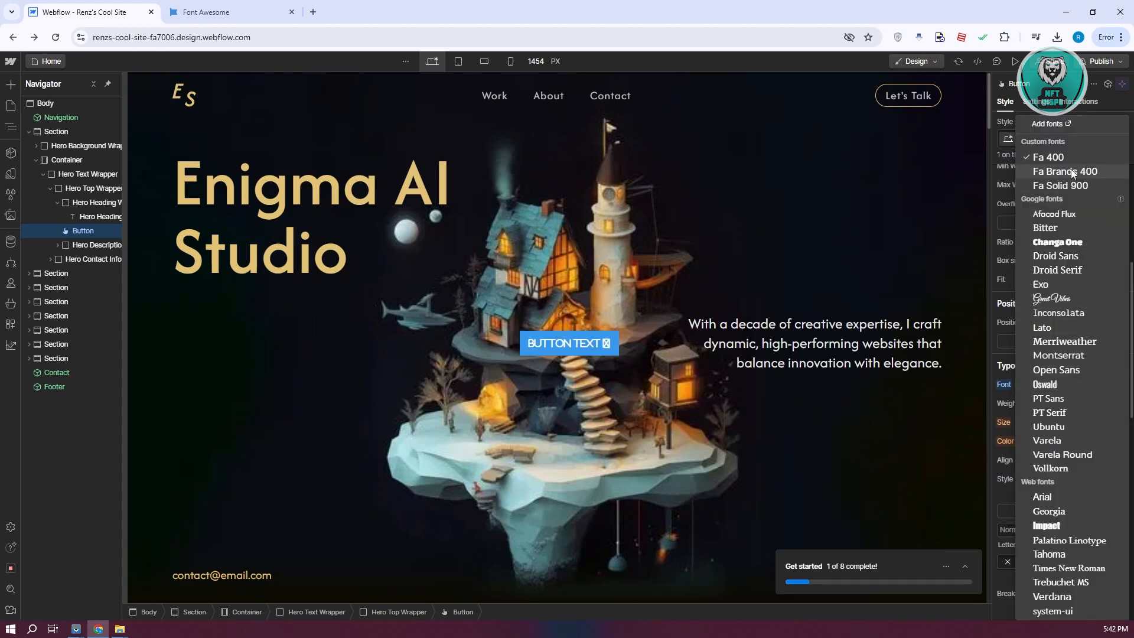
{"action": "left_click", "coordinate": [1048, 187]}
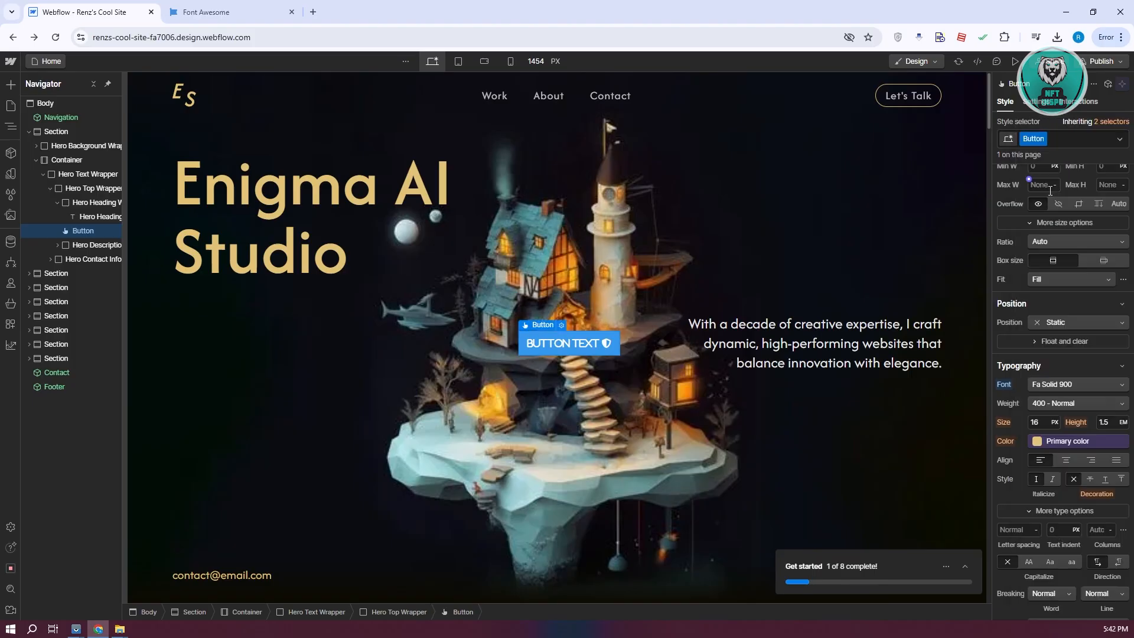
Step: Check the shield-halved icon's style on Font Awesome, return to Webflow and dismiss the class reuse hint
{"action": "left_click", "coordinate": [203, 12]}
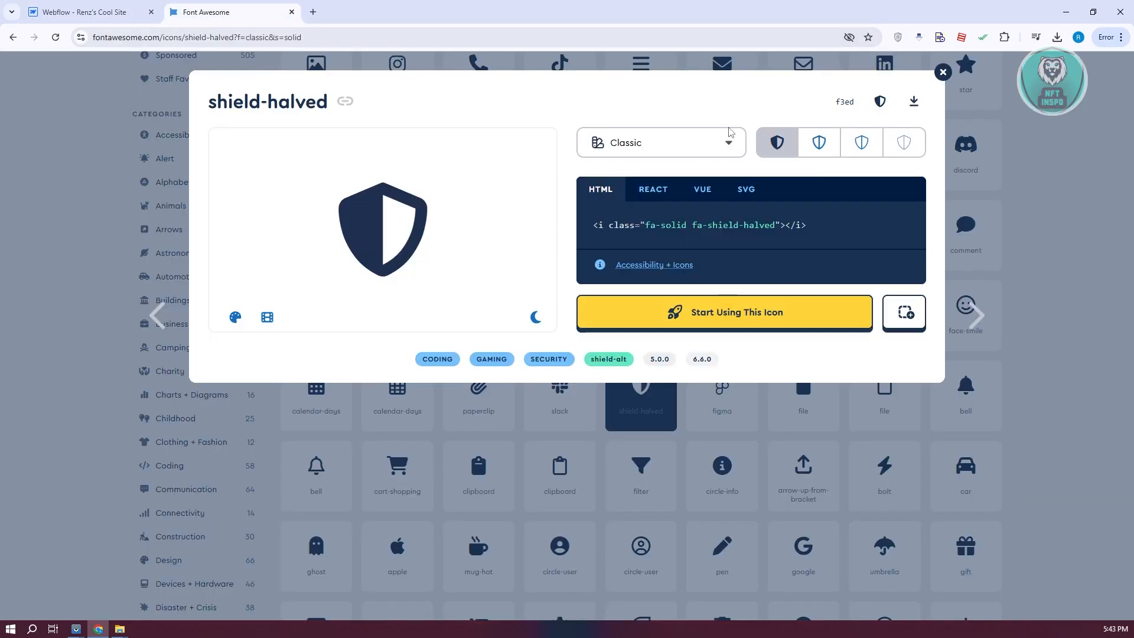
{"action": "left_click", "coordinate": [89, 12]}
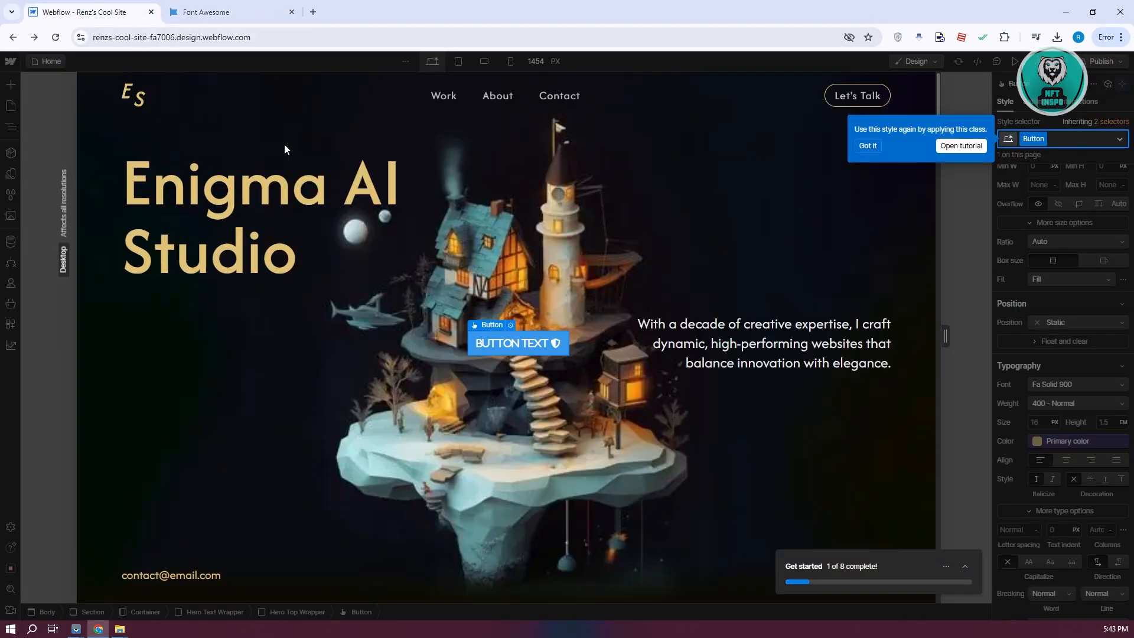
{"action": "left_click", "coordinate": [868, 148]}
{"action": "left_click", "coordinate": [873, 152]}
Step: Select the button's text and apply the Fa Solid 900 font to it again
{"action": "left_click", "coordinate": [565, 342]}
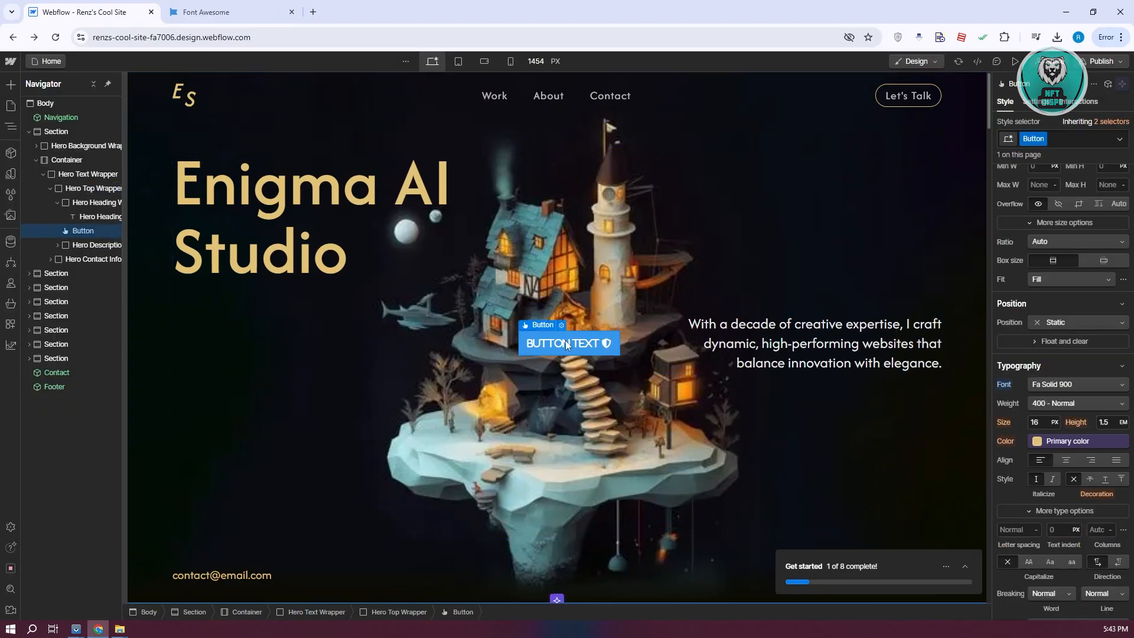
{"action": "left_click_drag", "start_coordinate": [602, 343], "coordinate": [530, 345]}
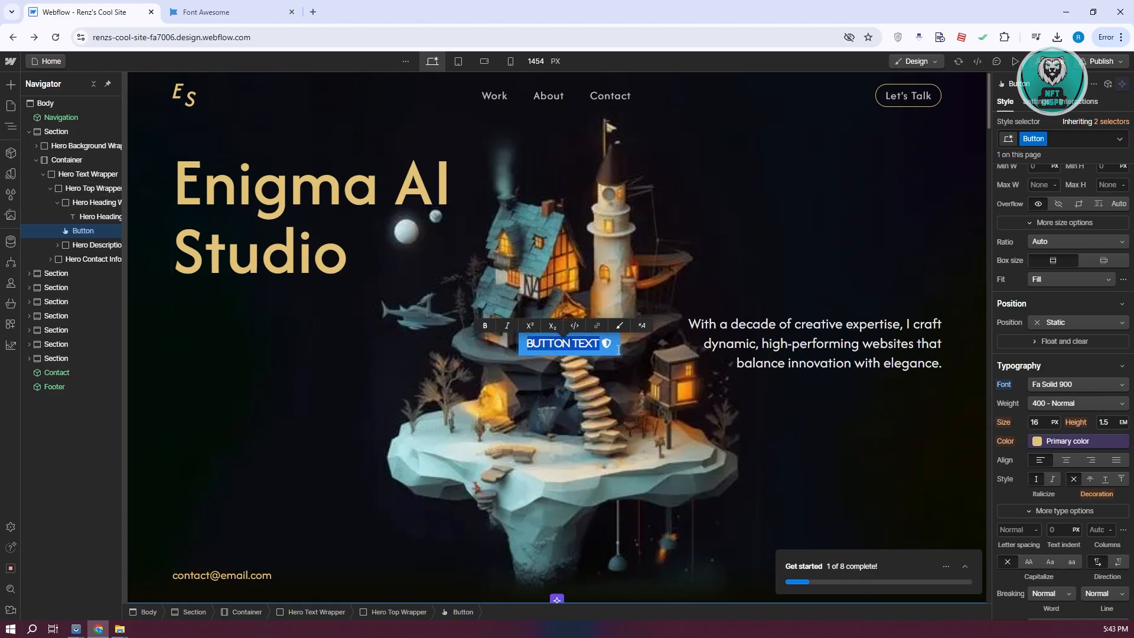
{"action": "left_click", "coordinate": [1082, 383]}
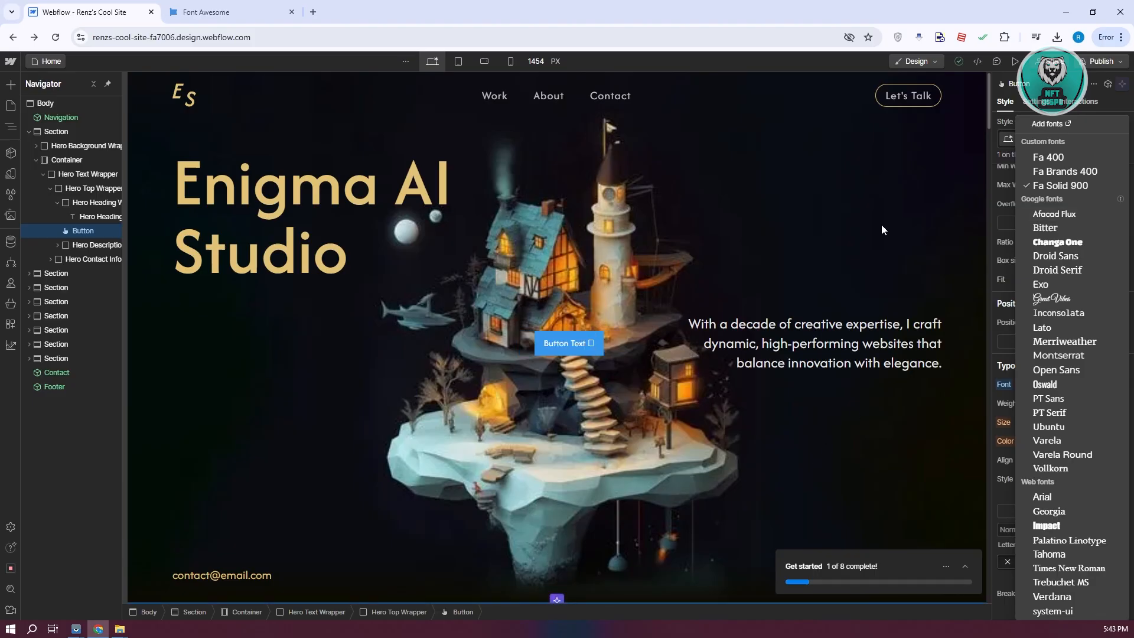
{"action": "left_click", "coordinate": [1037, 186]}
{"action": "left_click", "coordinate": [618, 430]}
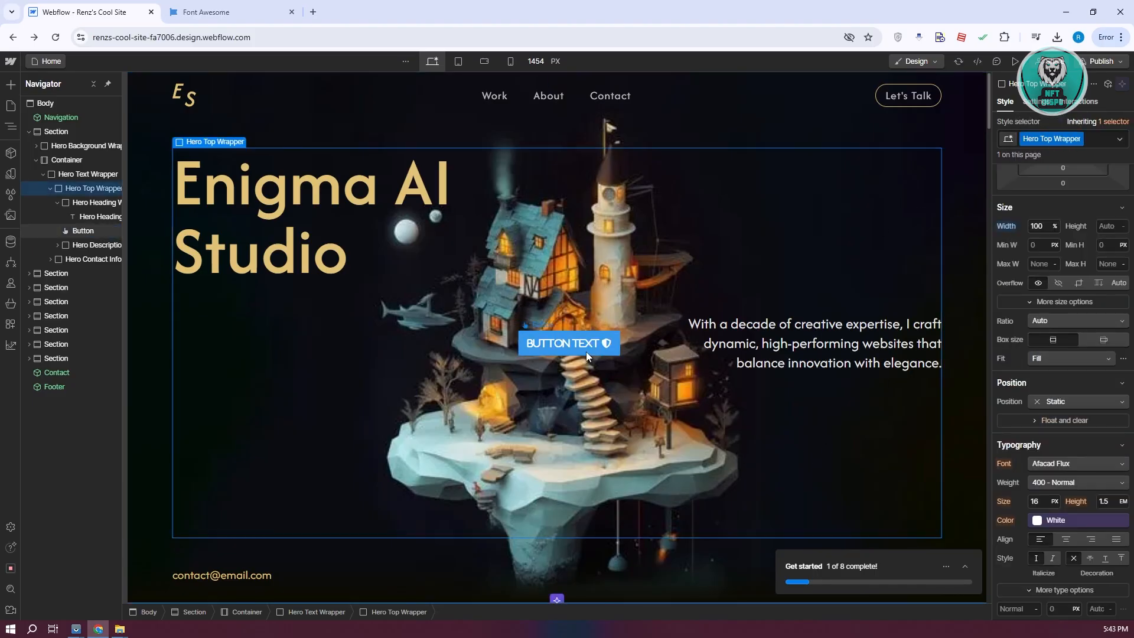
{"action": "left_click_drag", "start_coordinate": [559, 348], "coordinate": [498, 395]}
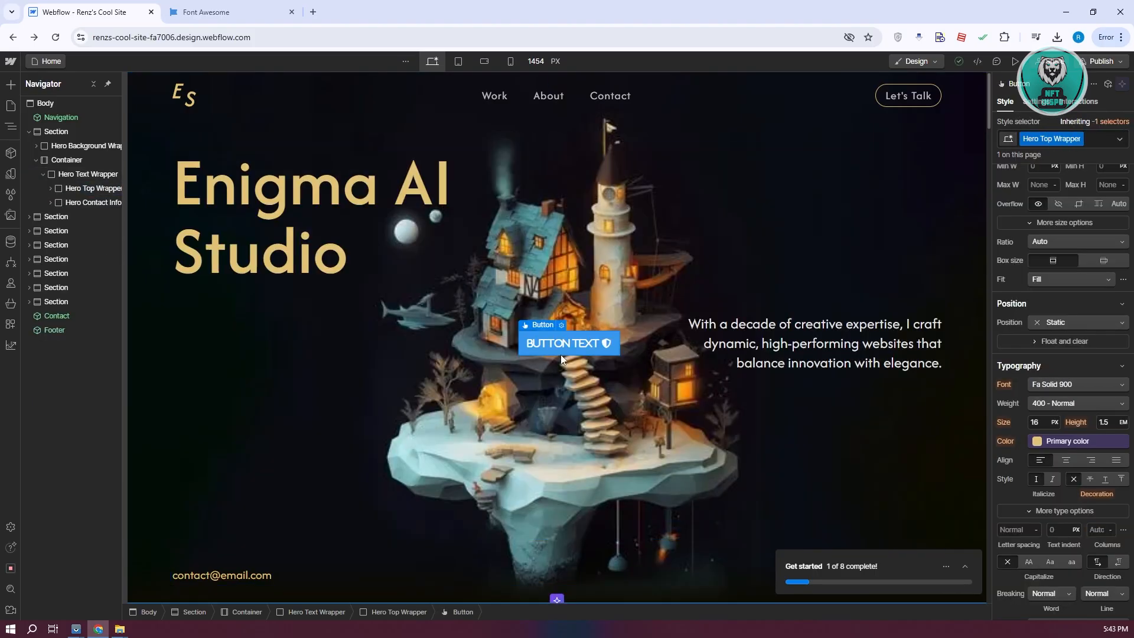